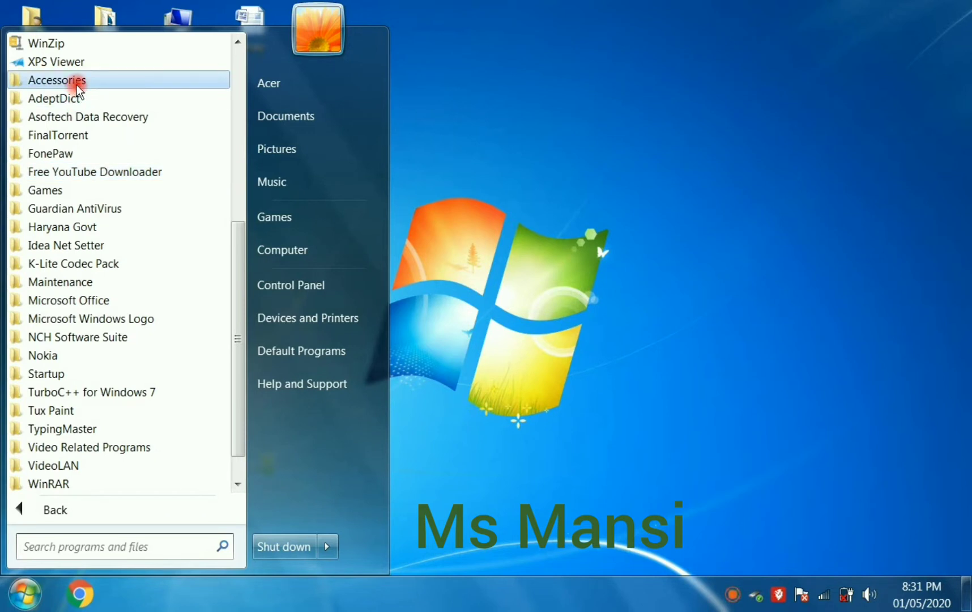
# Launch Windows Explorer from the Accessories program group and close its window again.
pyautogui.click(77, 85)
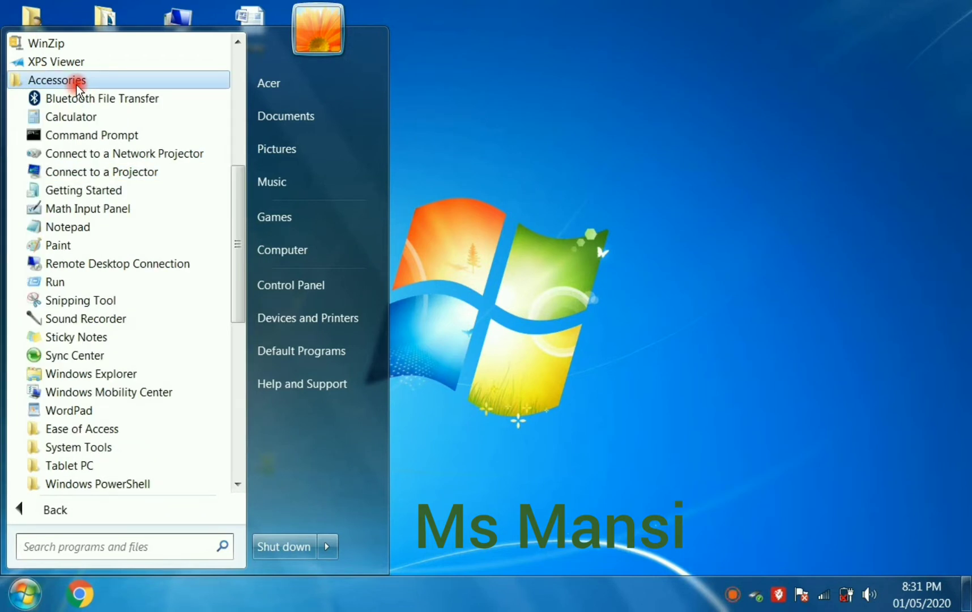
pyautogui.click(93, 375)
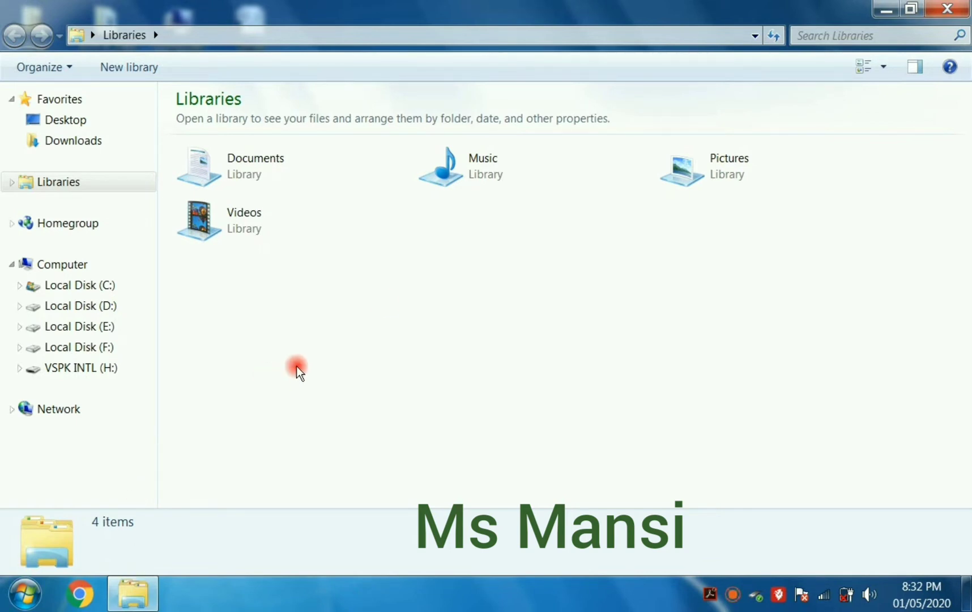
pyautogui.click(954, 9)
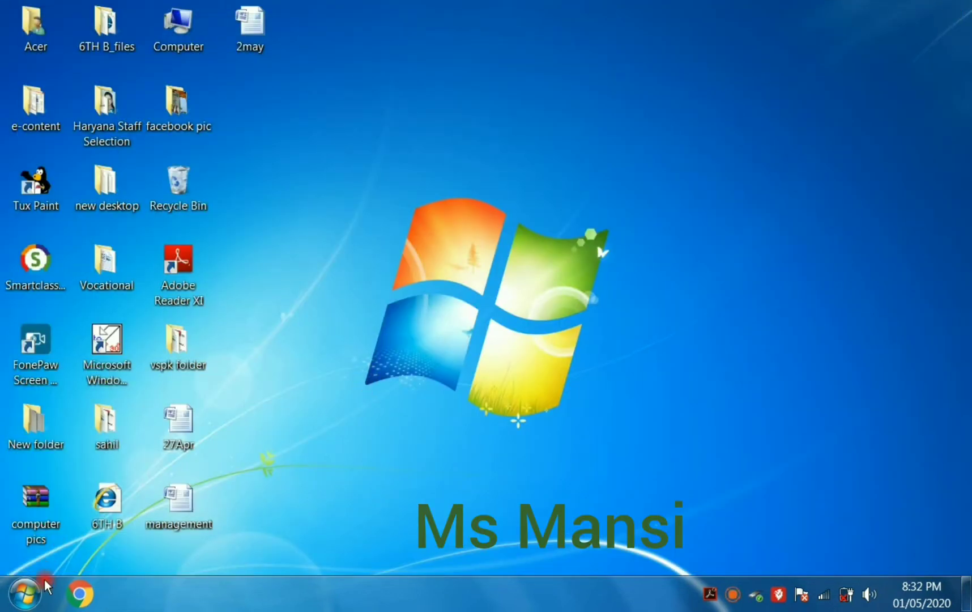
# Open the Computer window from the Start menu and show the Libraries in it.
pyautogui.click(25, 594)
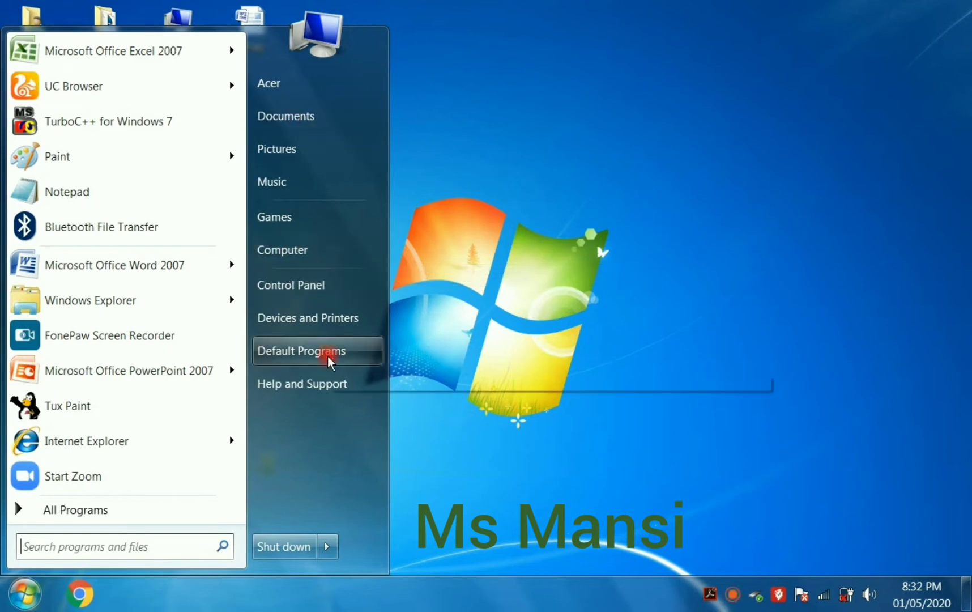
pyautogui.click(307, 261)
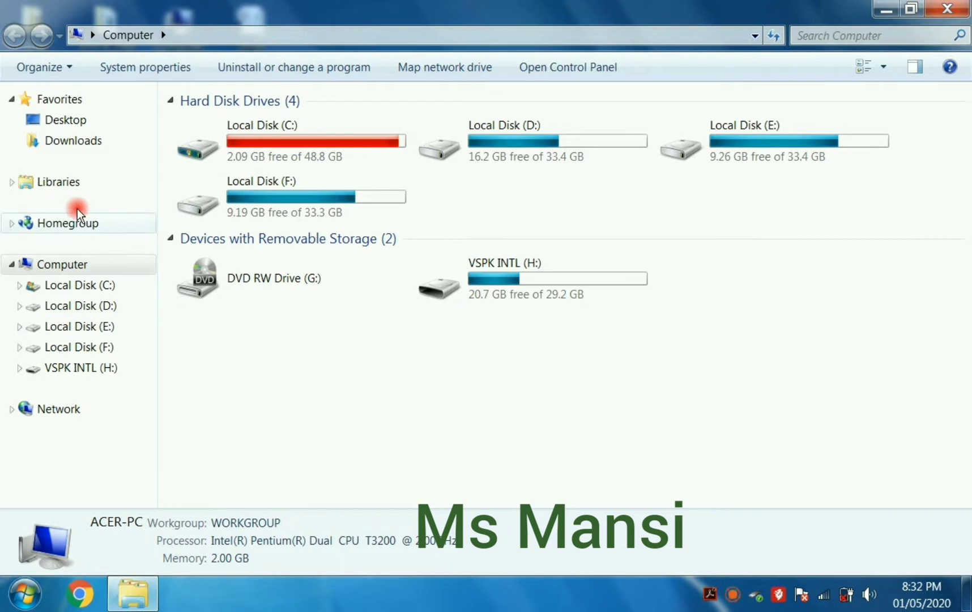
pyautogui.click(58, 186)
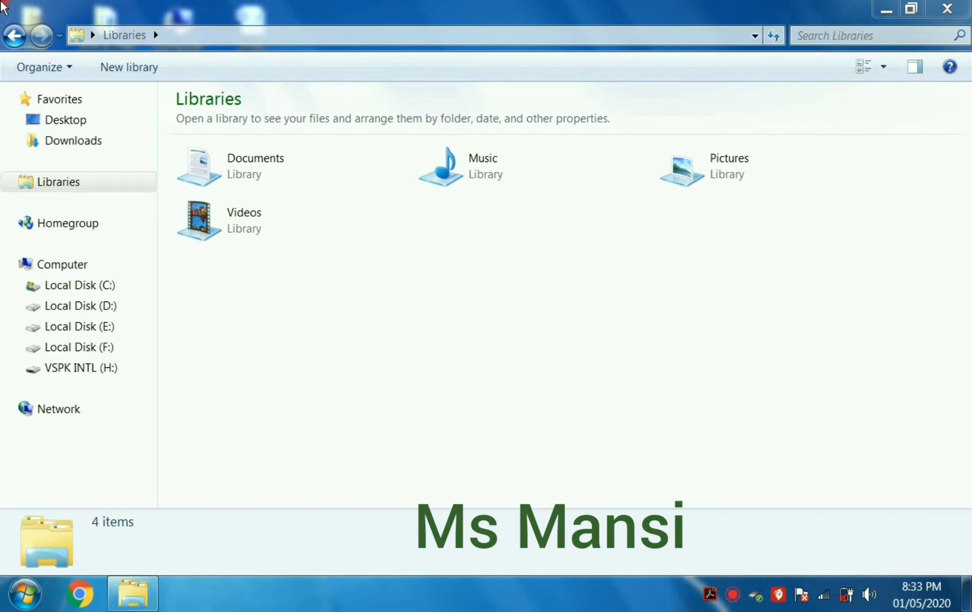
pyautogui.click(665, 393)
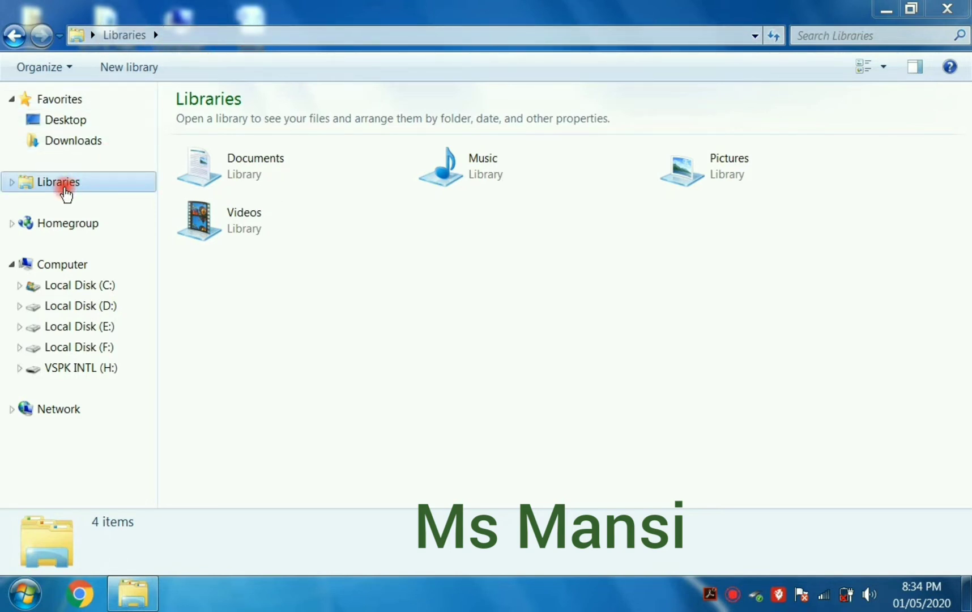
# Browse the Desktop and Network locations from the navigation tree, finishing on Local Disk (D:).
pyautogui.click(80, 310)
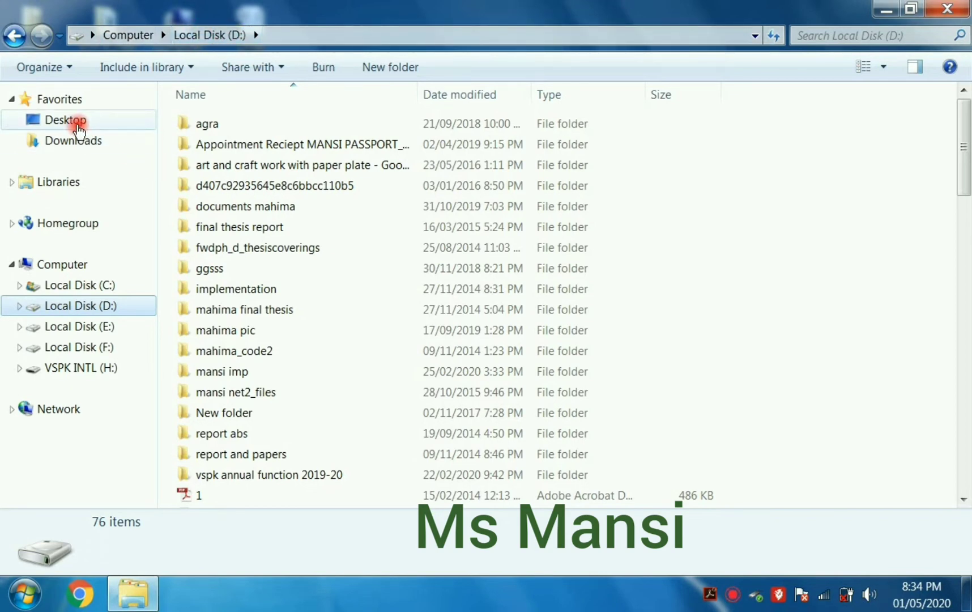
pyautogui.click(77, 127)
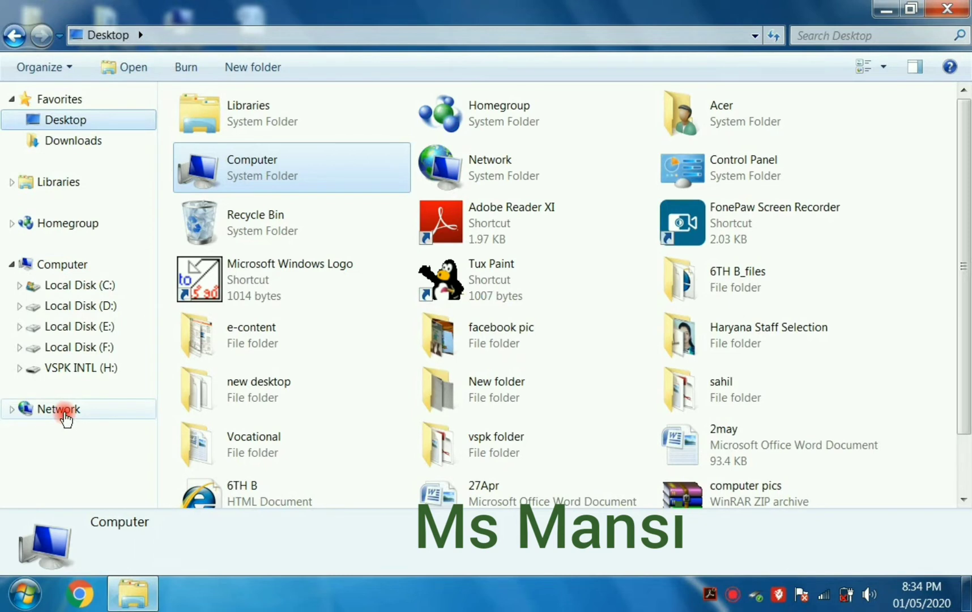
pyautogui.click(64, 413)
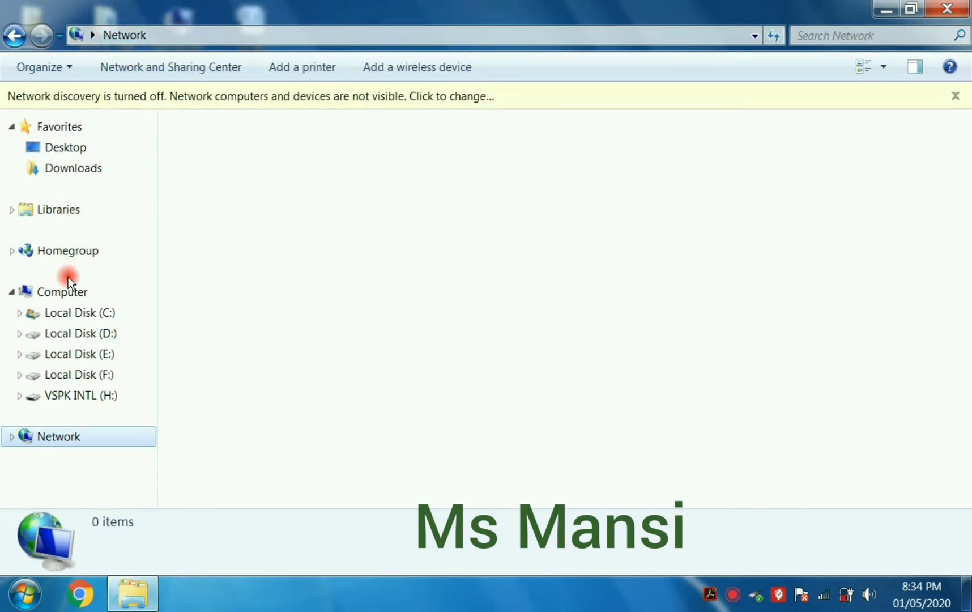
pyautogui.click(78, 333)
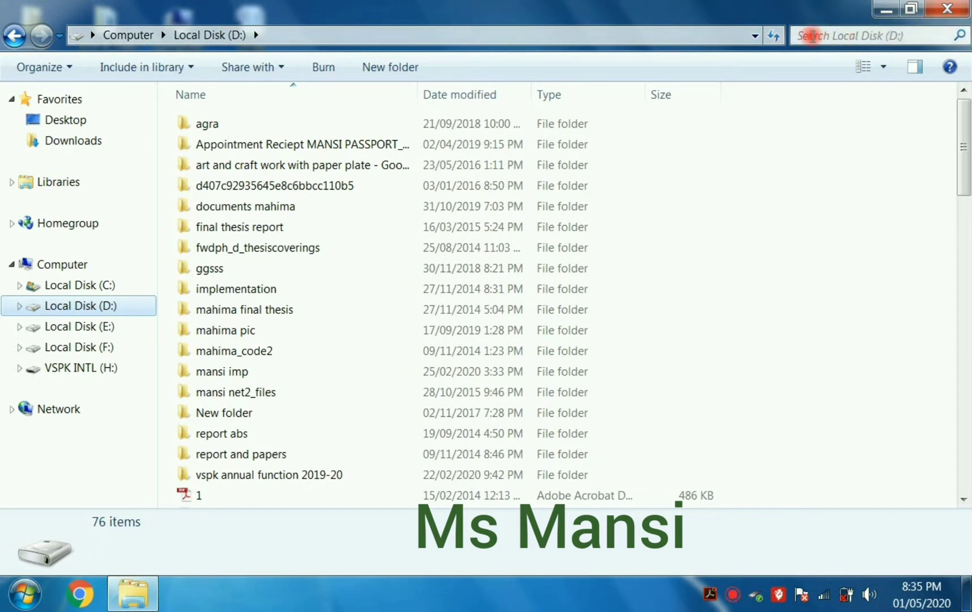
# Display the contents of Local Disk (D:) as Extra Large Icons, followed by Large Icons.
pyautogui.click(884, 69)
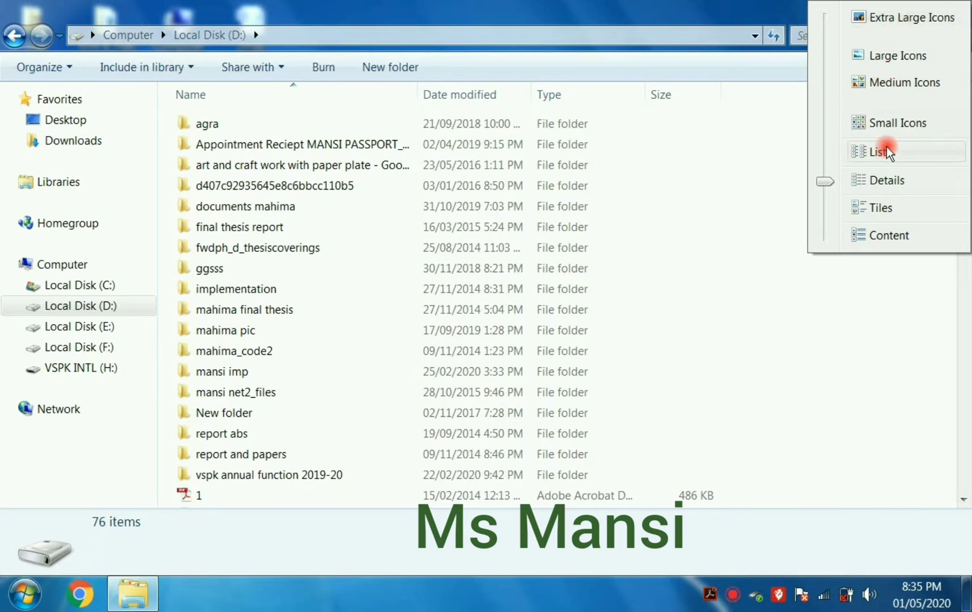
pyautogui.click(896, 19)
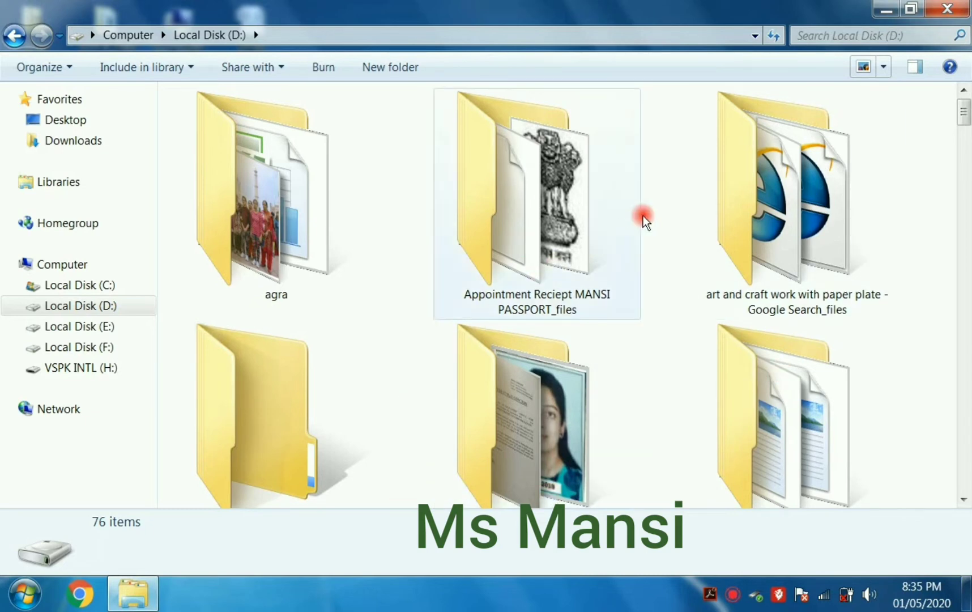
pyautogui.click(884, 71)
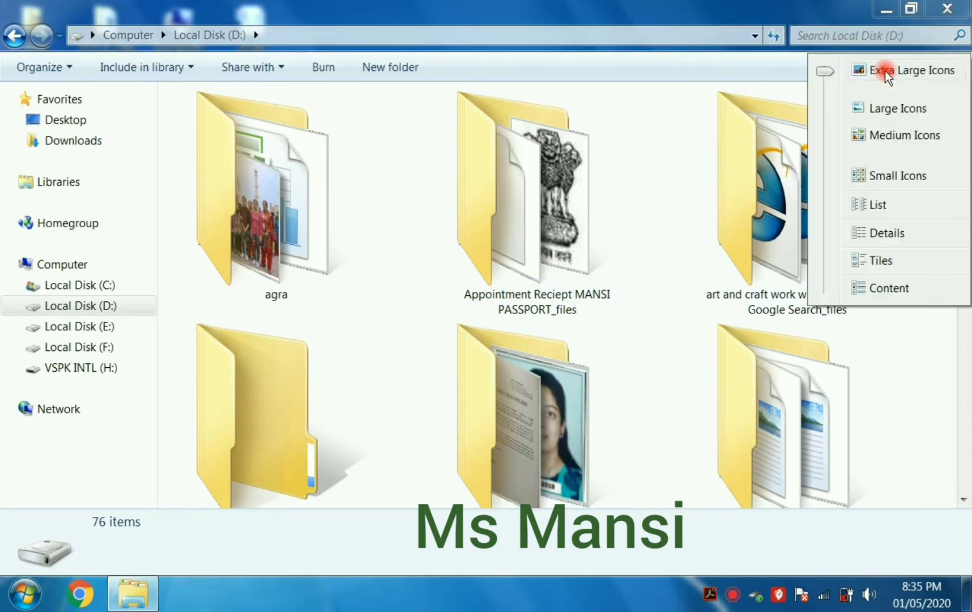
pyautogui.click(891, 109)
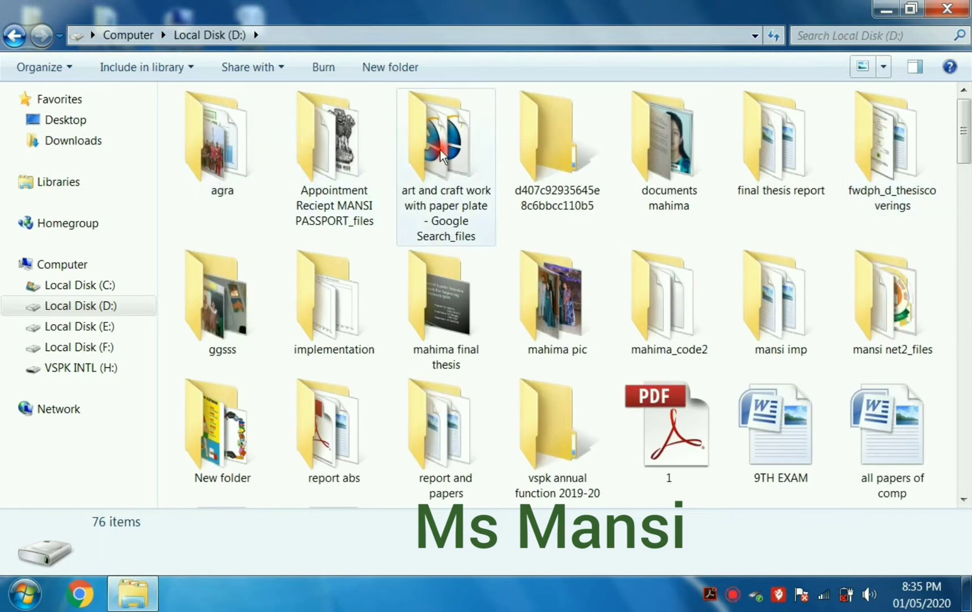
# Change the folder view of Local Disk (D:) to Medium Icons, followed by Small Icons.
pyautogui.moveTo(441, 154)
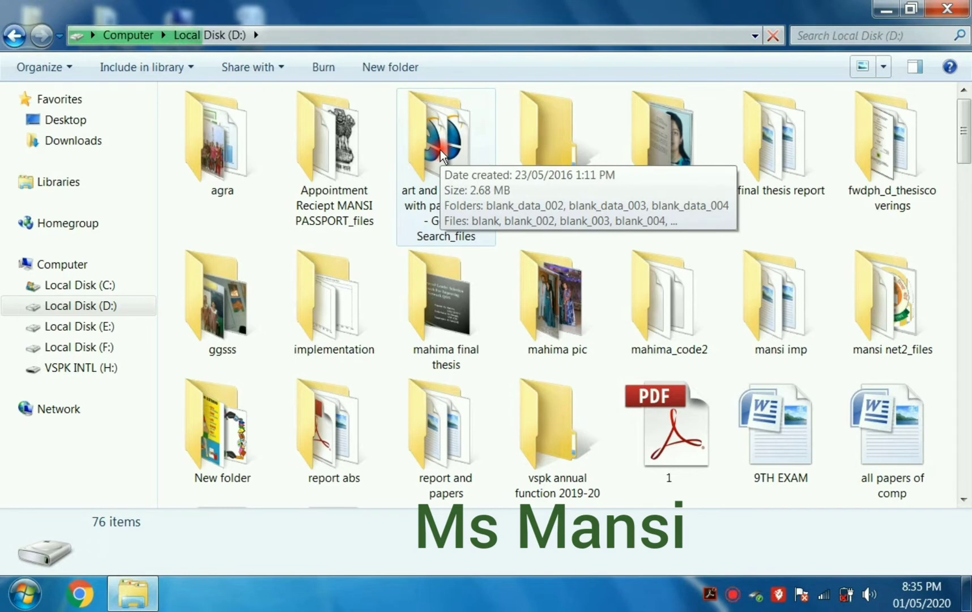
pyautogui.click(884, 68)
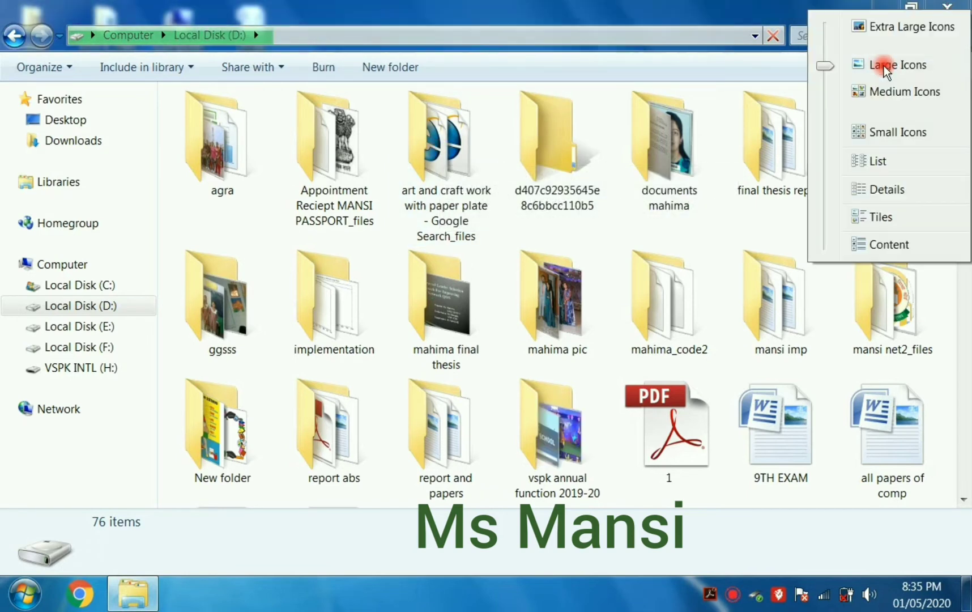
pyautogui.click(884, 94)
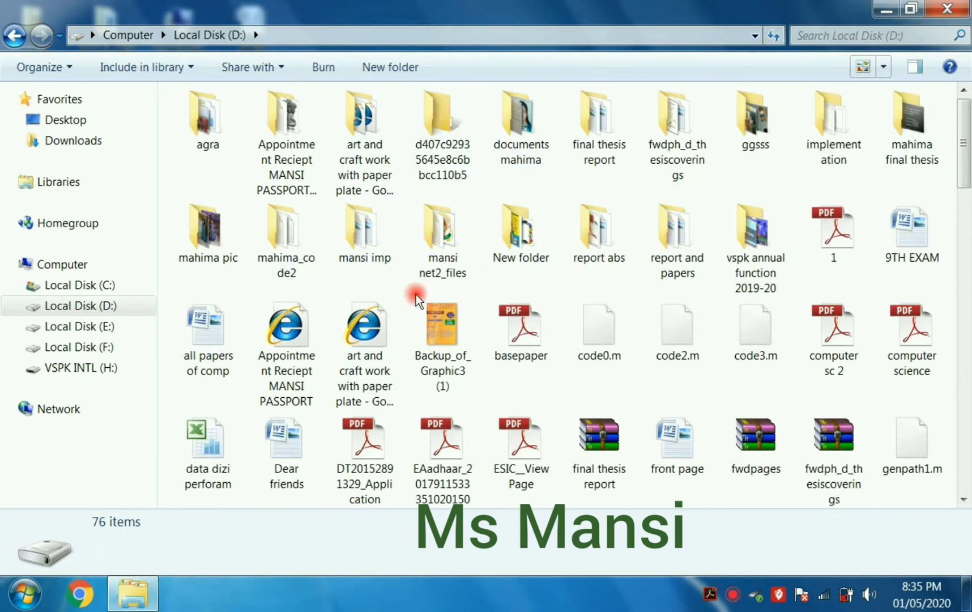
pyautogui.click(883, 68)
pyautogui.click(885, 121)
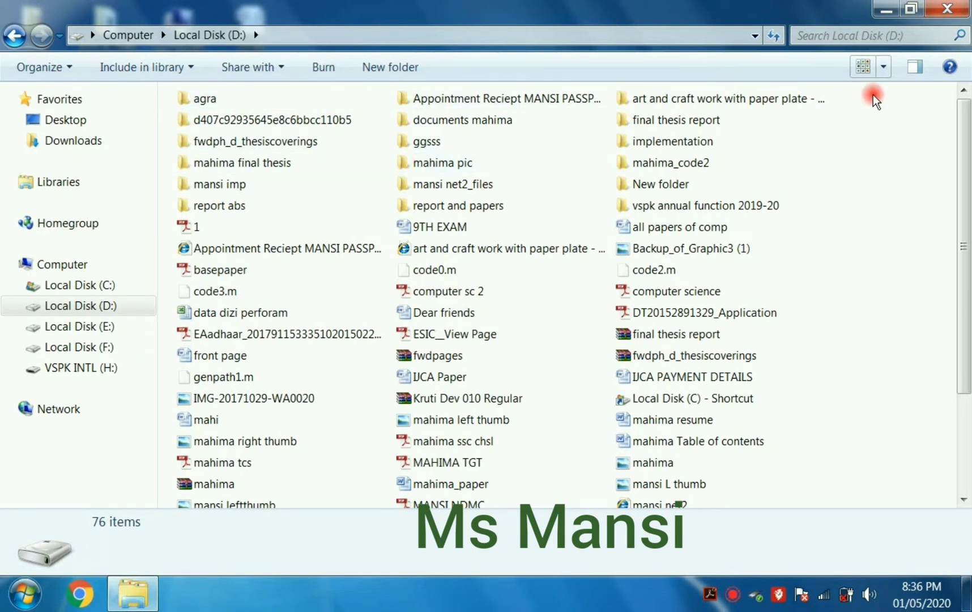
# Show the files on Local Disk (D:) in List view, followed by Details view.
pyautogui.click(888, 68)
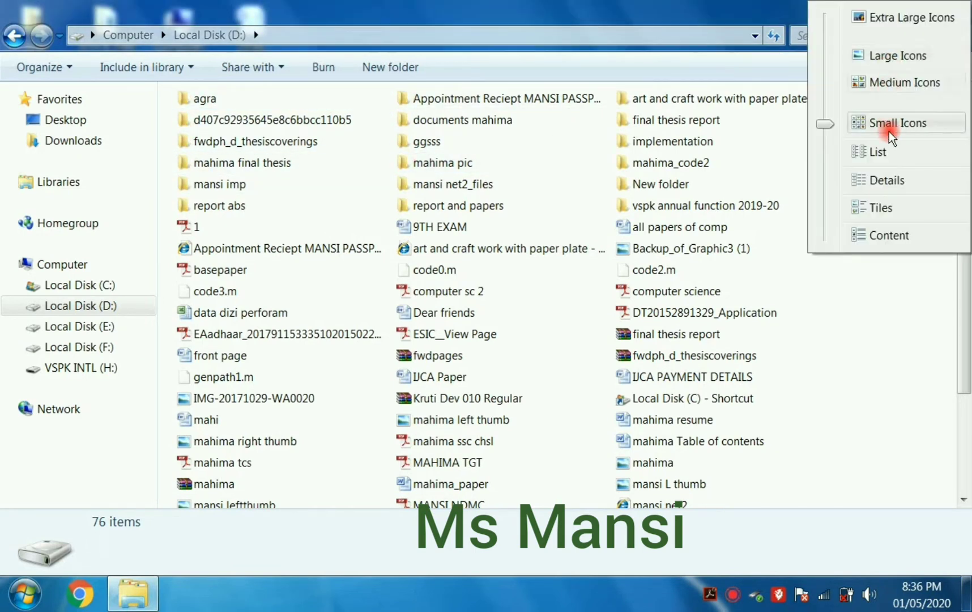
pyautogui.click(887, 158)
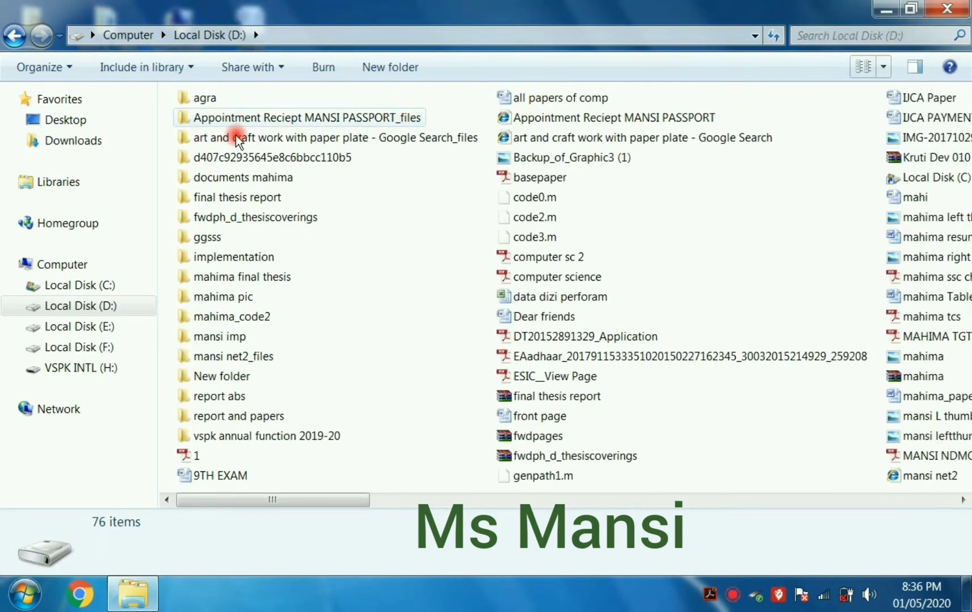
pyautogui.click(882, 69)
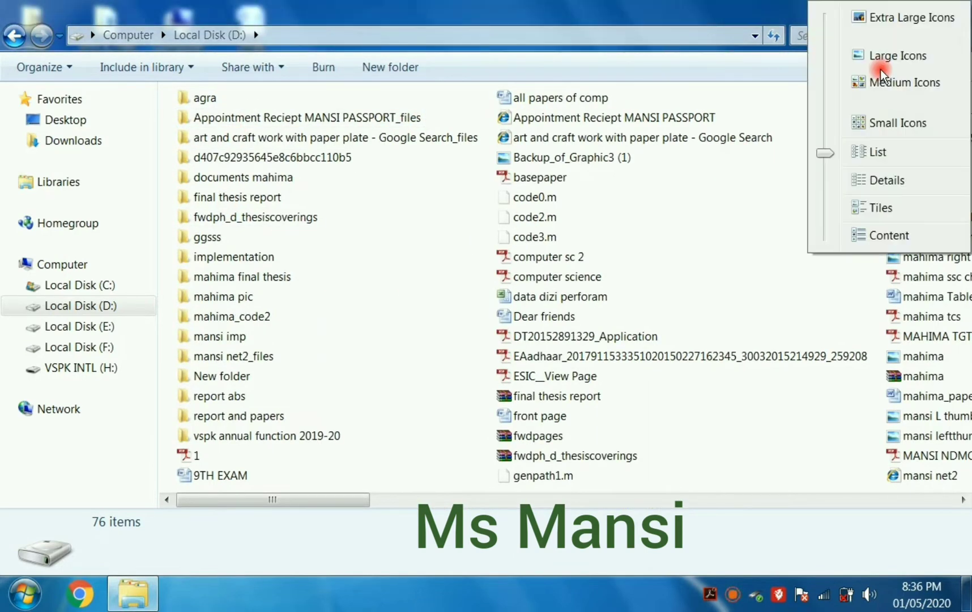
pyautogui.click(885, 181)
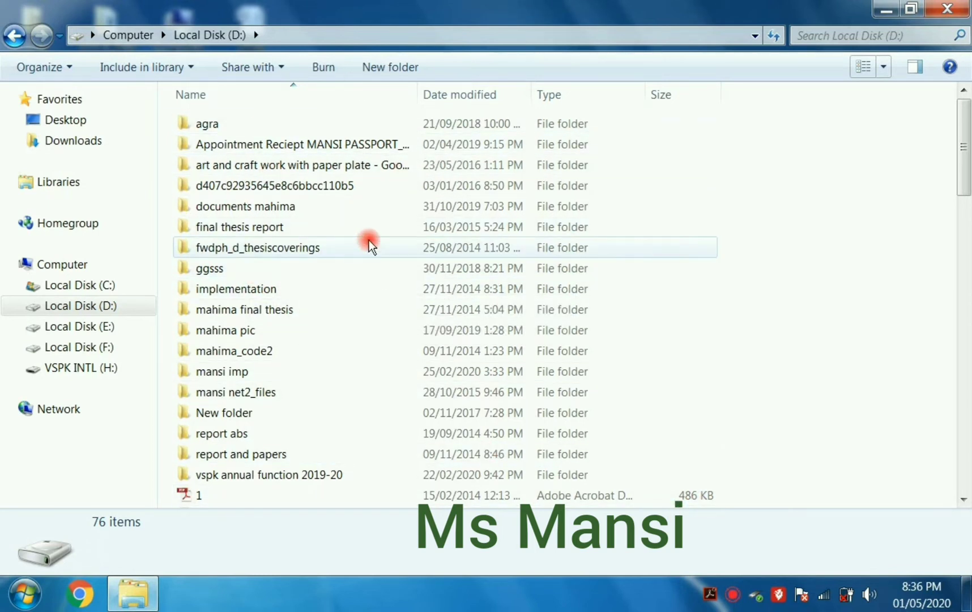
# Try the Tiles view on Local Disk (D:) and set its folder view to Content.
pyautogui.click(883, 68)
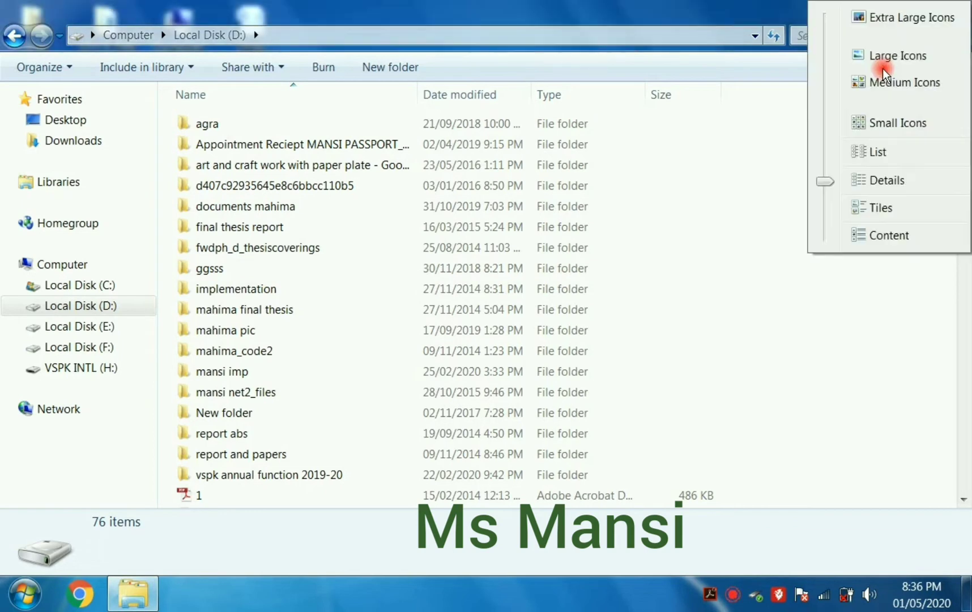
pyautogui.click(880, 207)
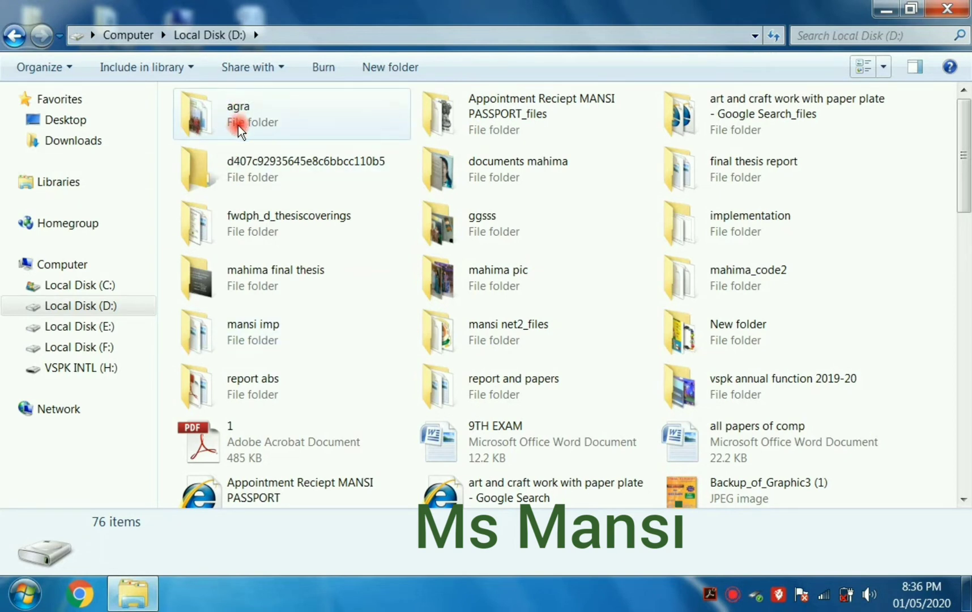
pyautogui.moveTo(250, 136)
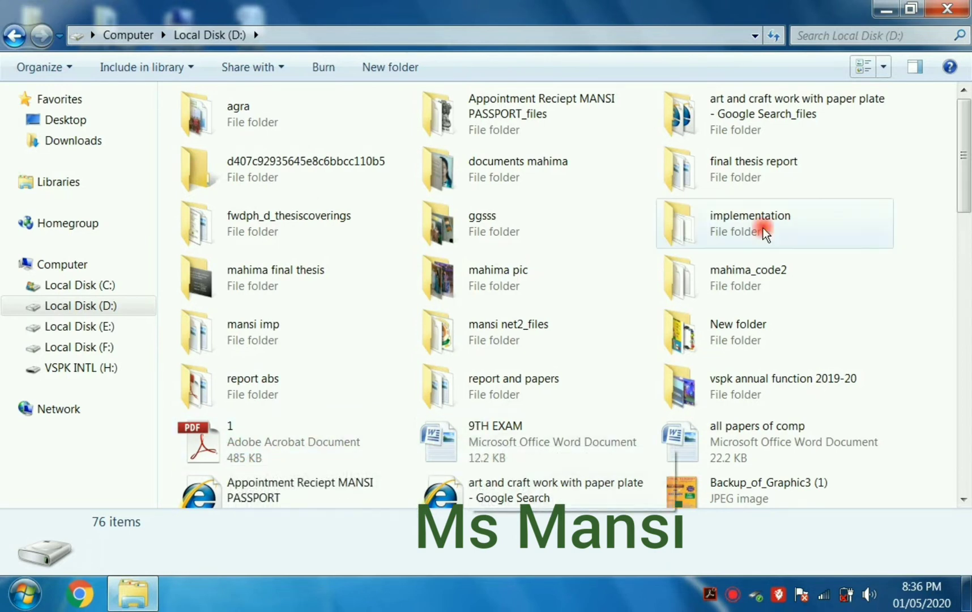
pyautogui.click(883, 67)
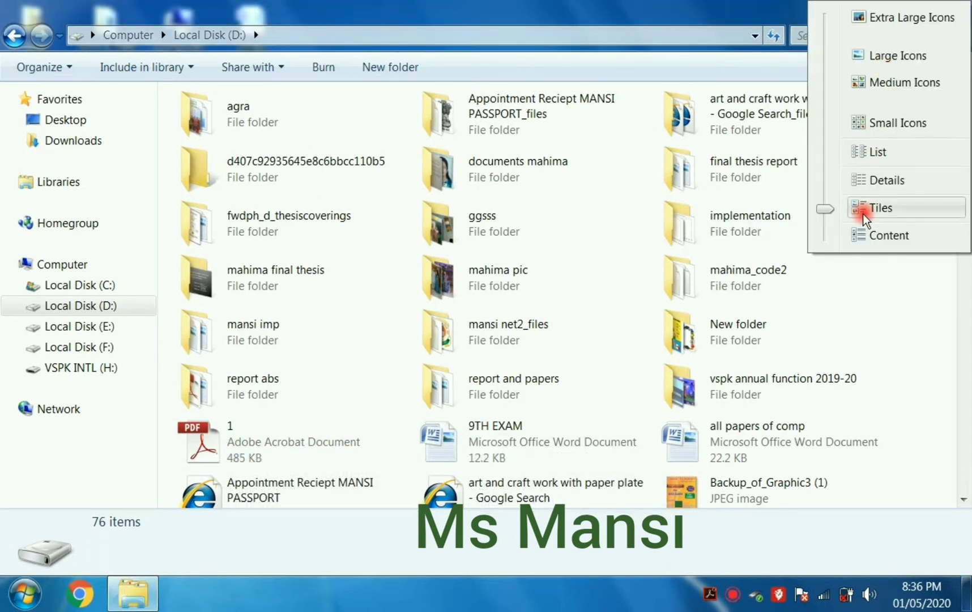
pyautogui.click(872, 234)
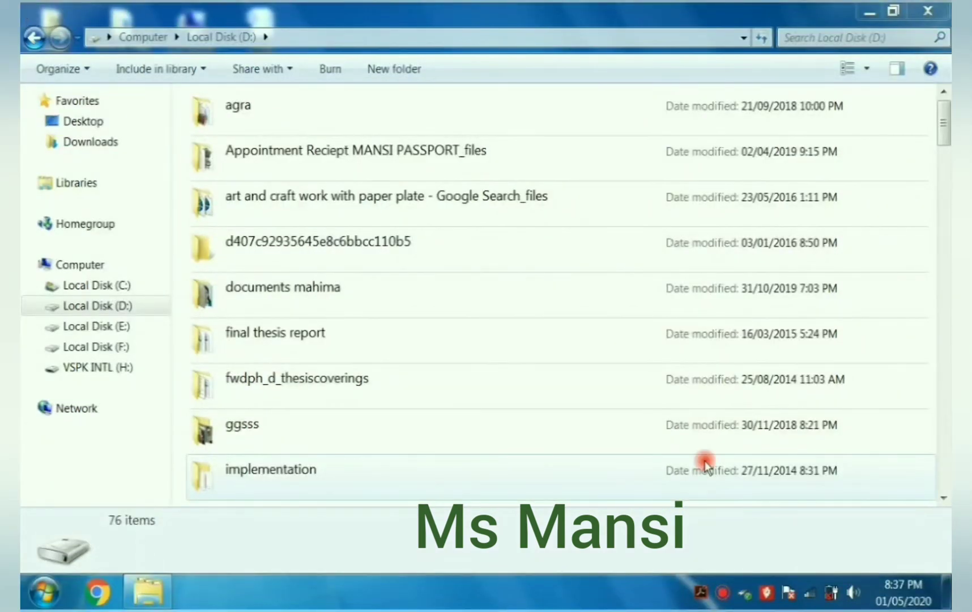
pyautogui.click(866, 70)
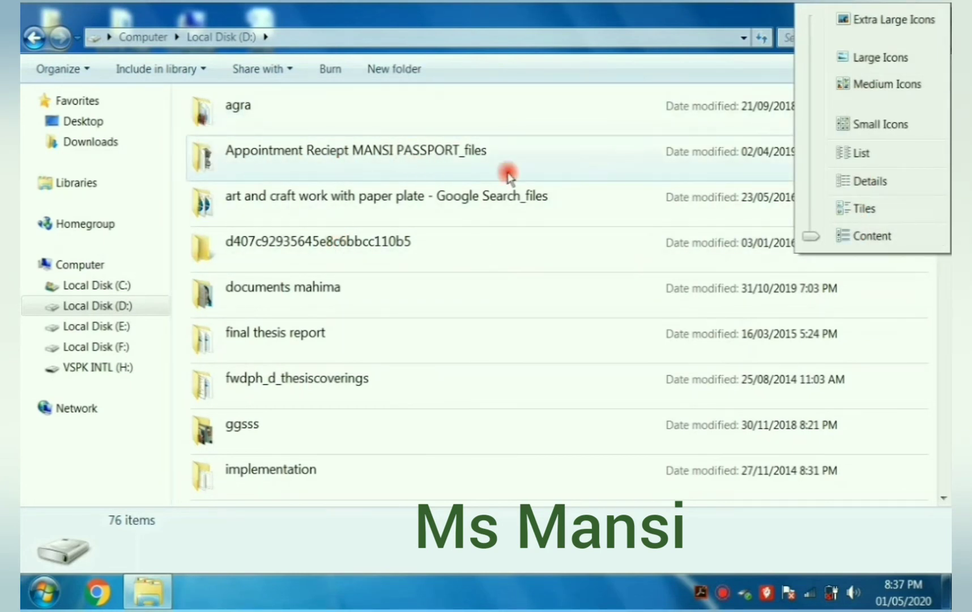
pyautogui.click(683, 65)
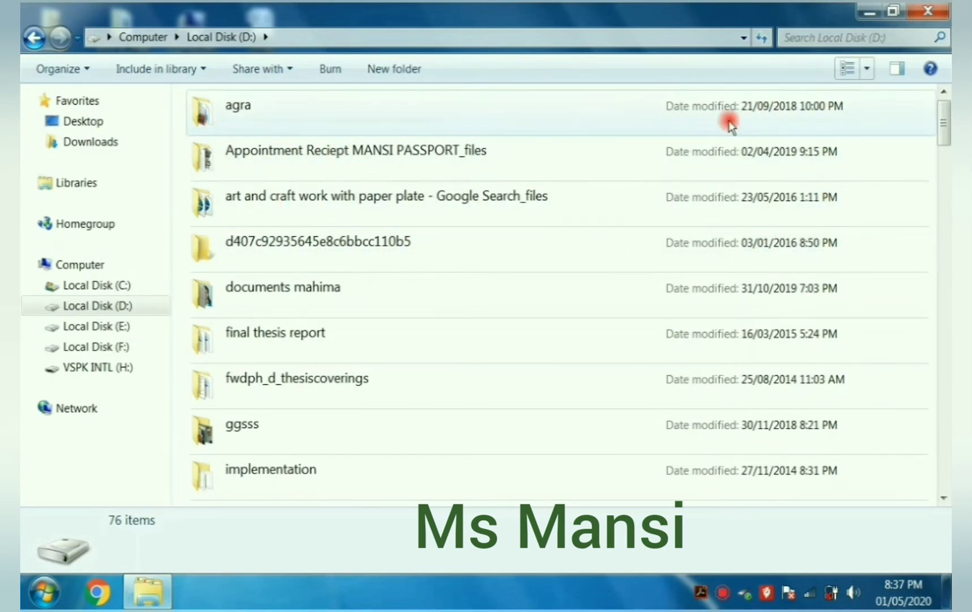
pyautogui.click(871, 65)
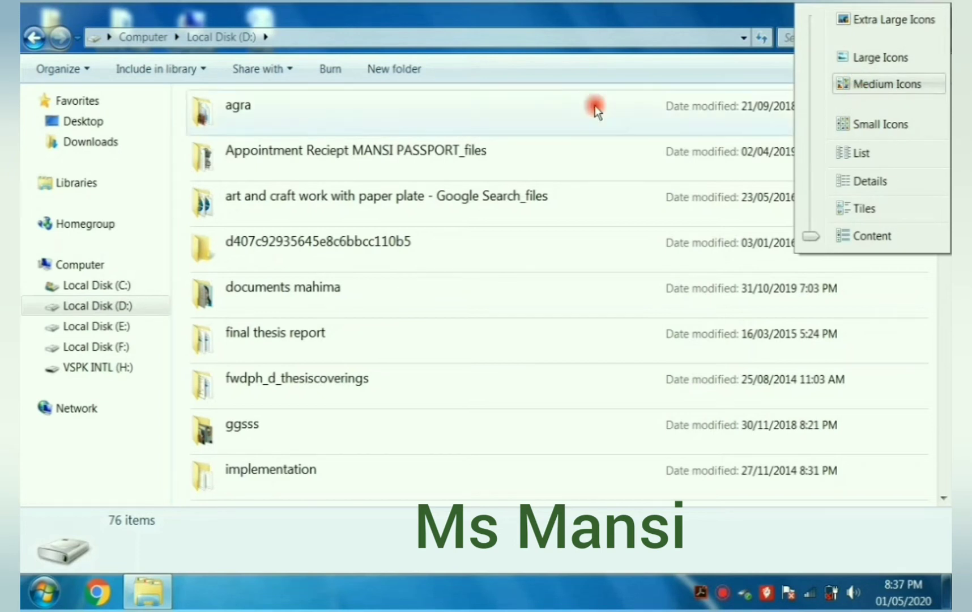
pyautogui.click(333, 16)
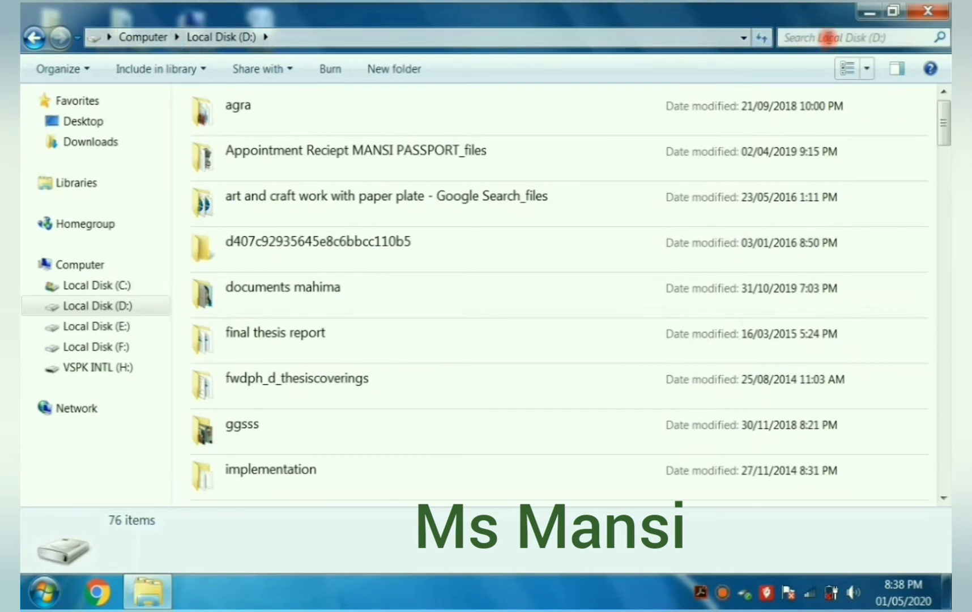
pyautogui.click(869, 69)
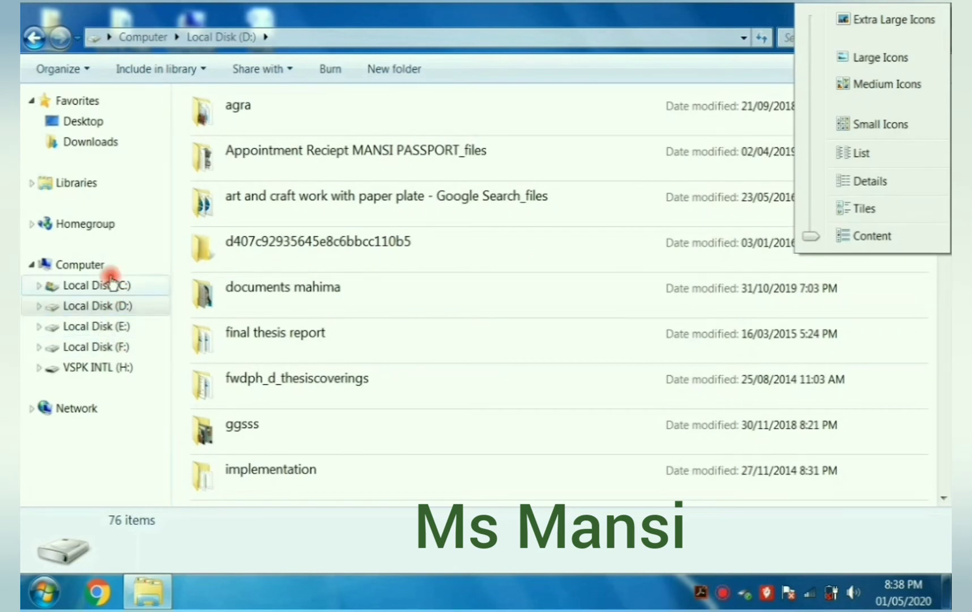
# View the Libraries again and open Local Disk (F:) to look through its folders.
pyautogui.click(83, 183)
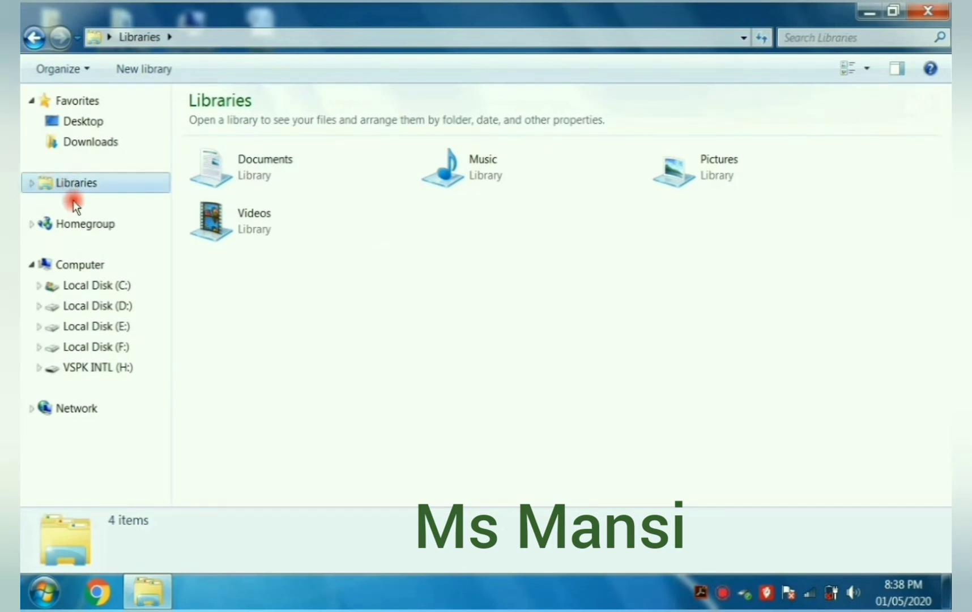
pyautogui.click(104, 341)
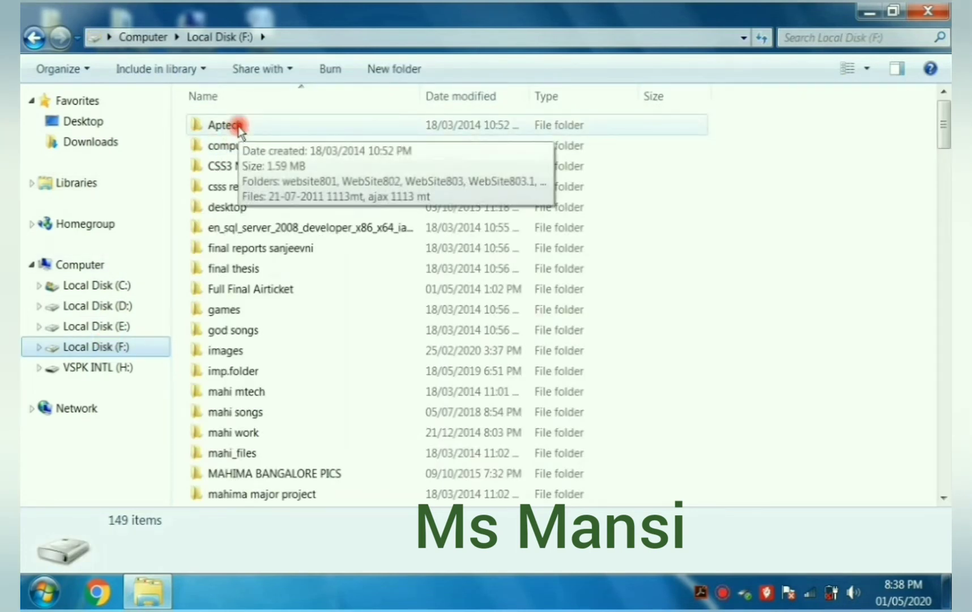
# Open the Aptech folder on Local Disk (F:), view Local Disk (E:), and close the Explorer window.
pyautogui.doubleClick(238, 126)
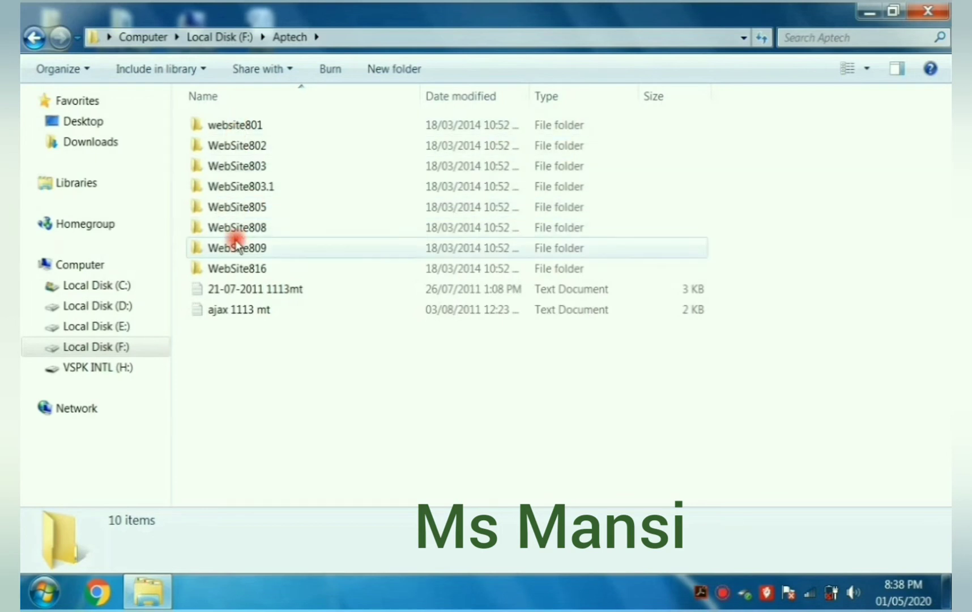
pyautogui.click(101, 325)
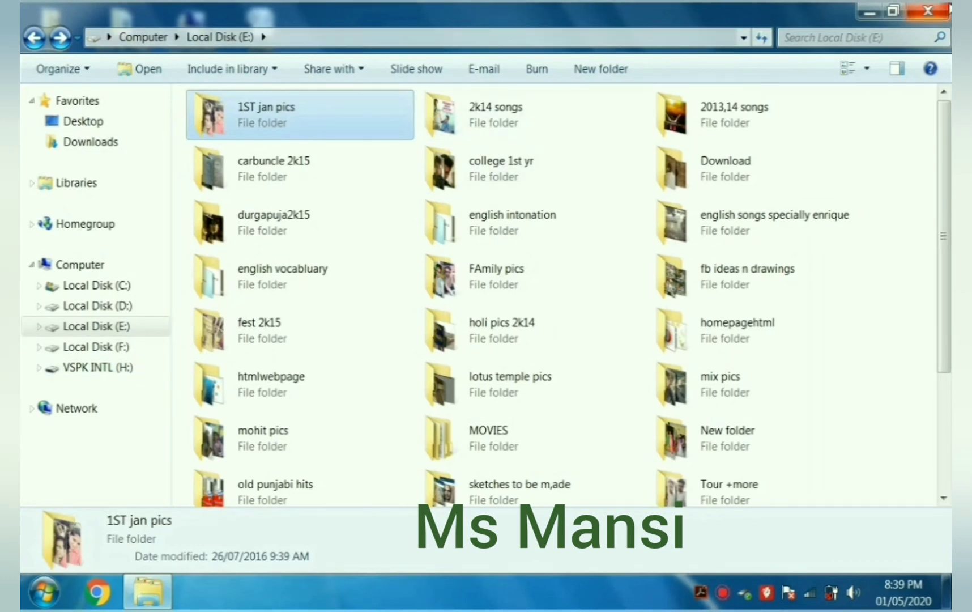
pyautogui.click(944, 10)
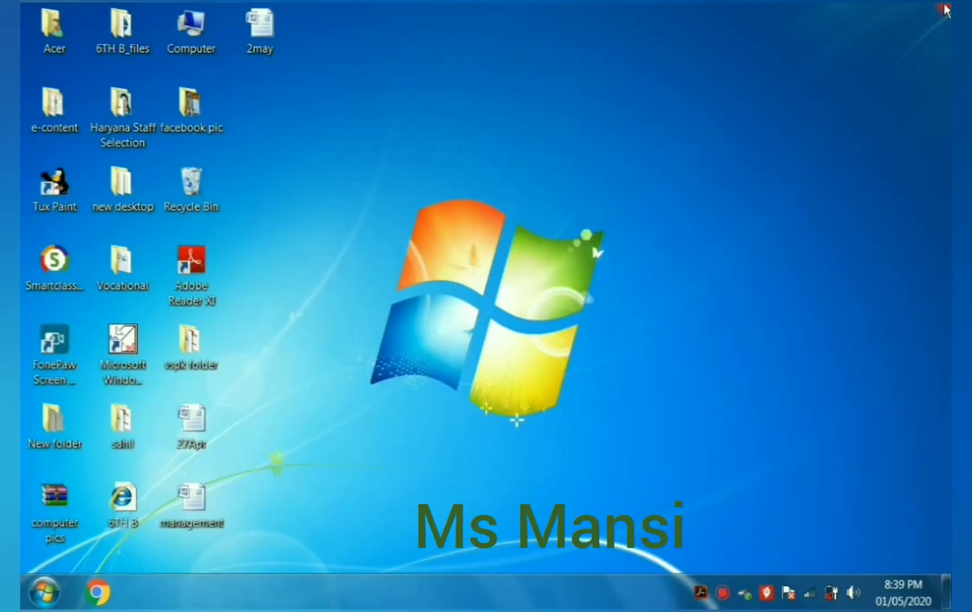
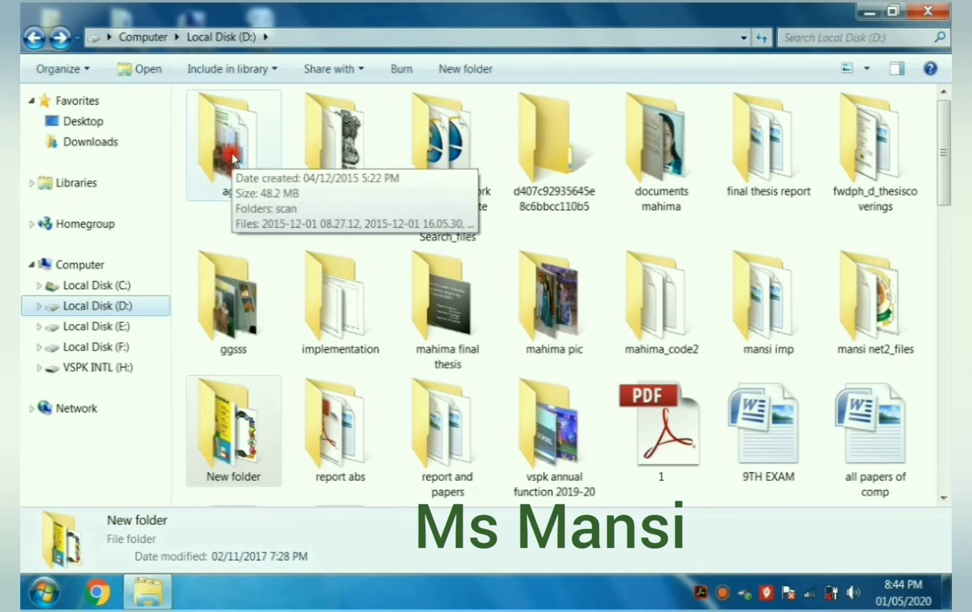
# Copy the agra folder from Local Disk (D:) and paste it into Local Disk (F:).
pyautogui.click(221, 153)
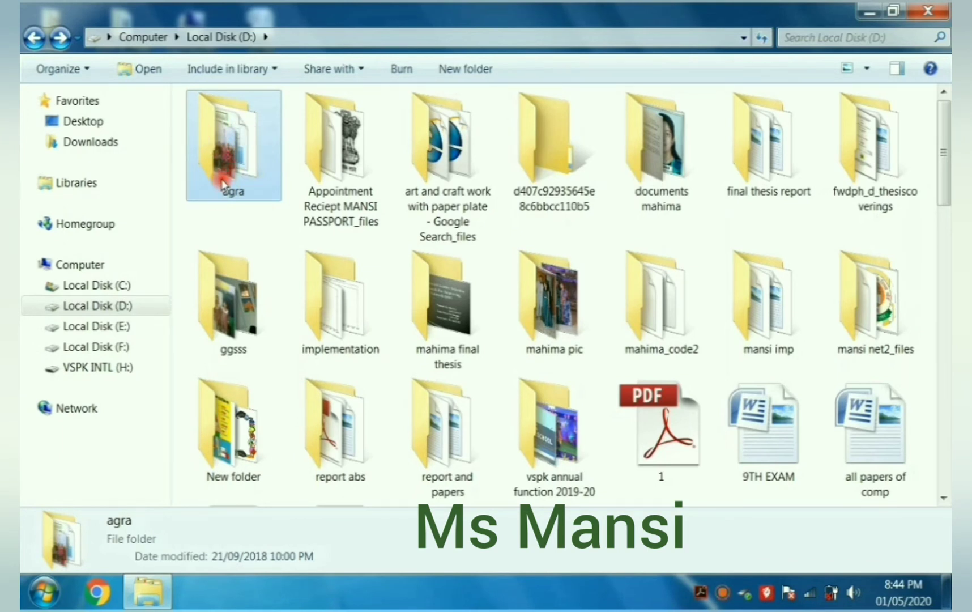
pyautogui.moveTo(222, 182)
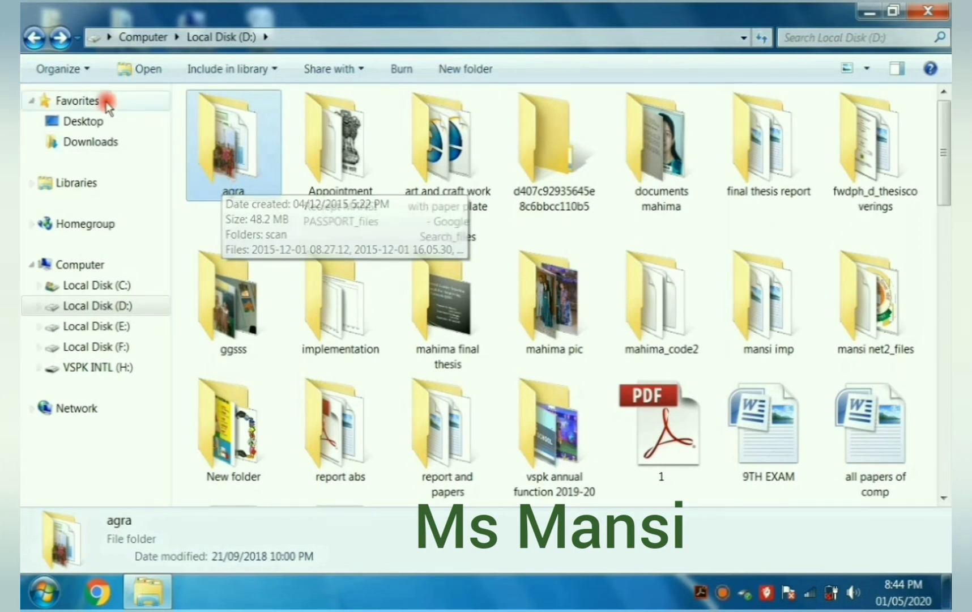
pyautogui.click(75, 71)
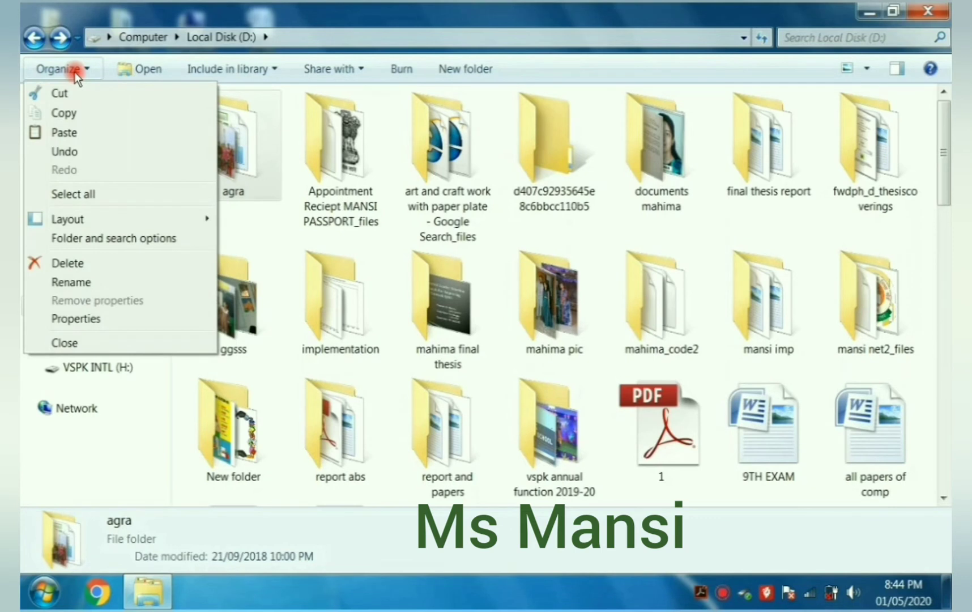
pyautogui.click(81, 112)
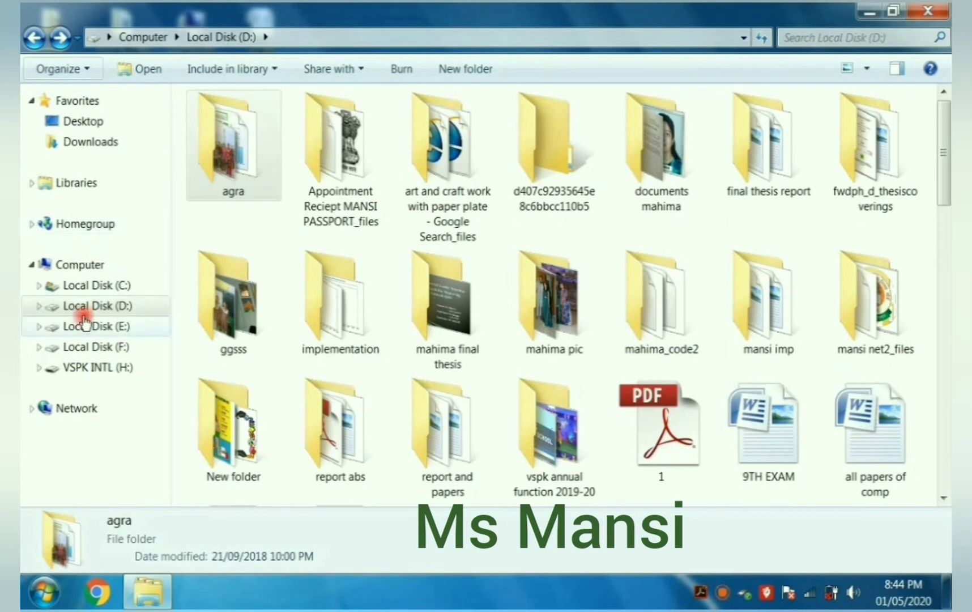
pyautogui.click(87, 348)
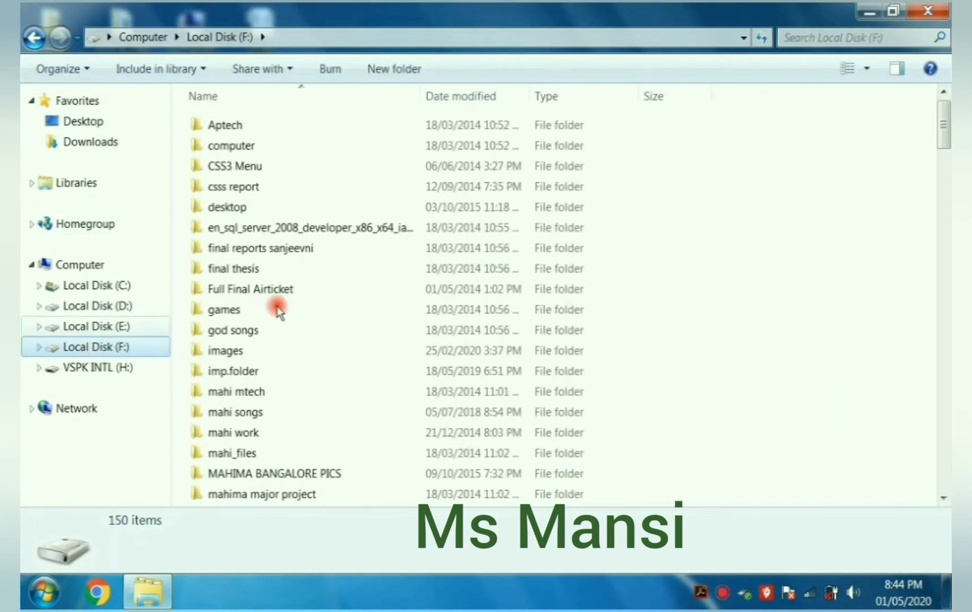
pyautogui.click(83, 68)
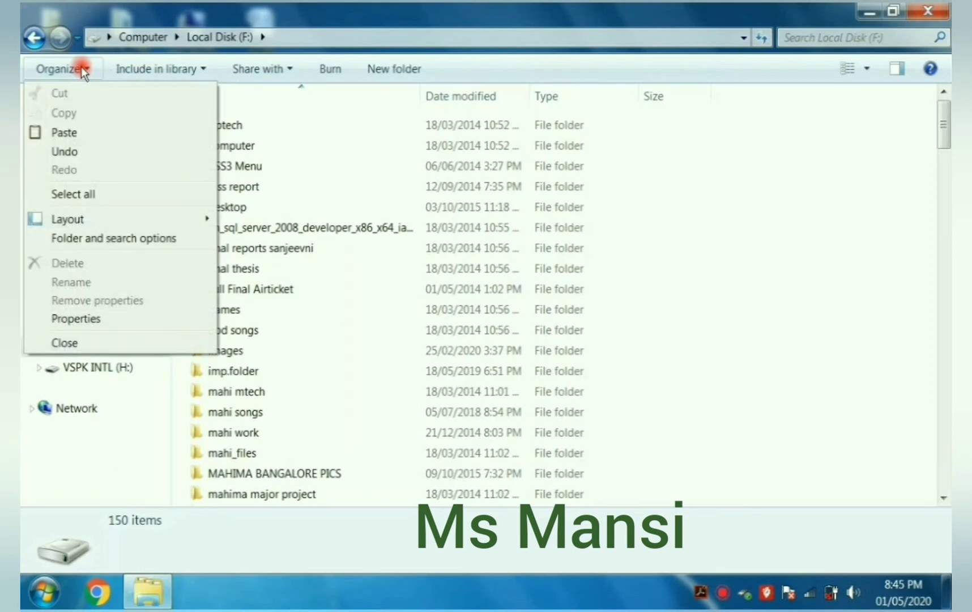
pyautogui.click(83, 135)
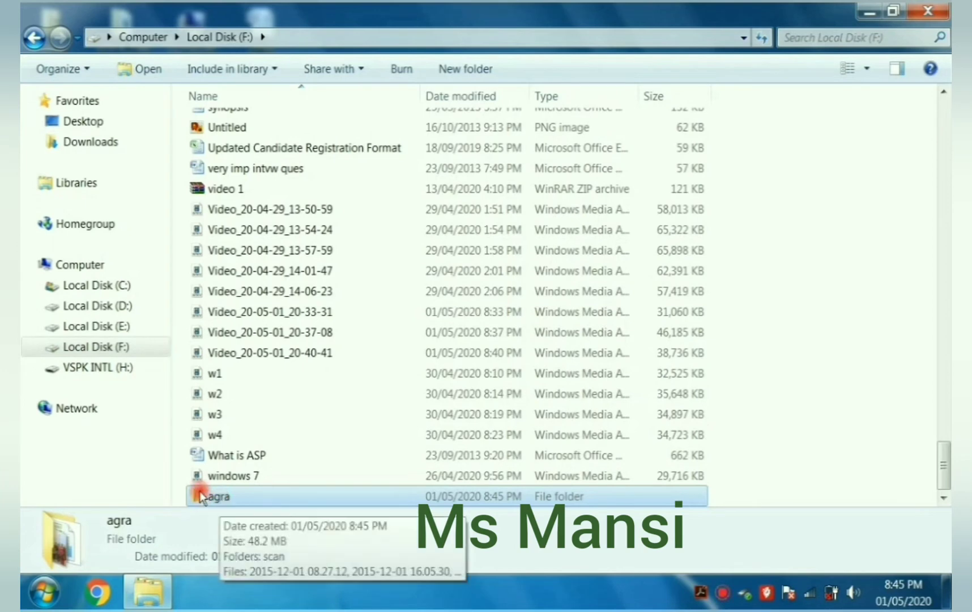
# Move the "art and craft work with paper plate - Google Search_files" folder from Local Disk (D:) to Local Disk (F:) and recheck D:.
pyautogui.click(109, 308)
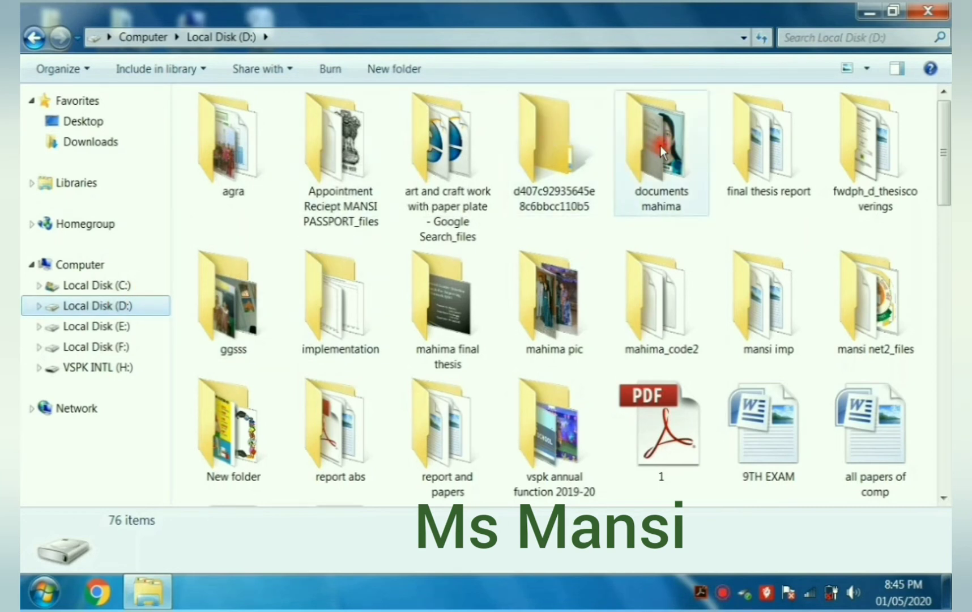
pyautogui.moveTo(661, 145)
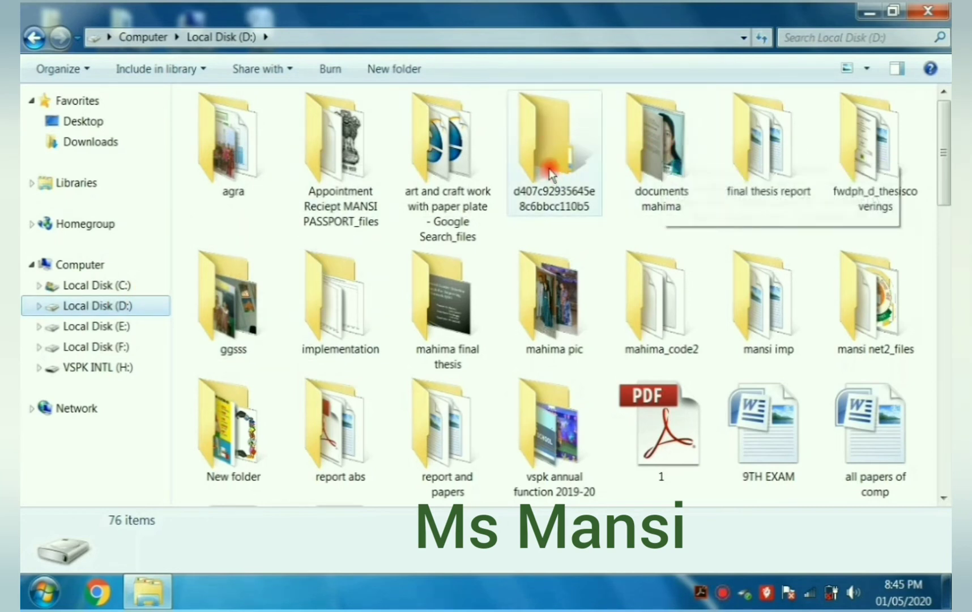
pyautogui.moveTo(549, 171)
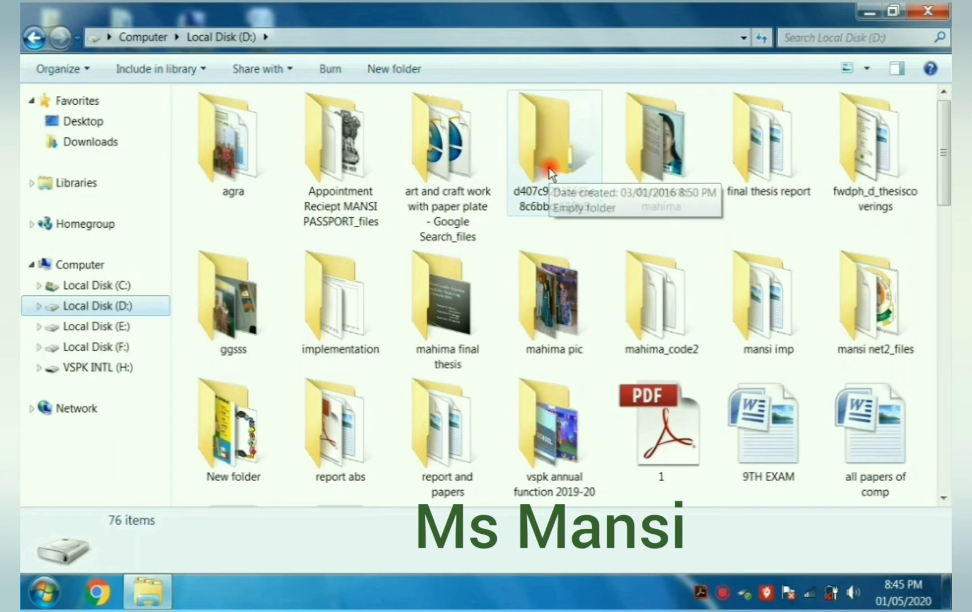
pyautogui.click(440, 168)
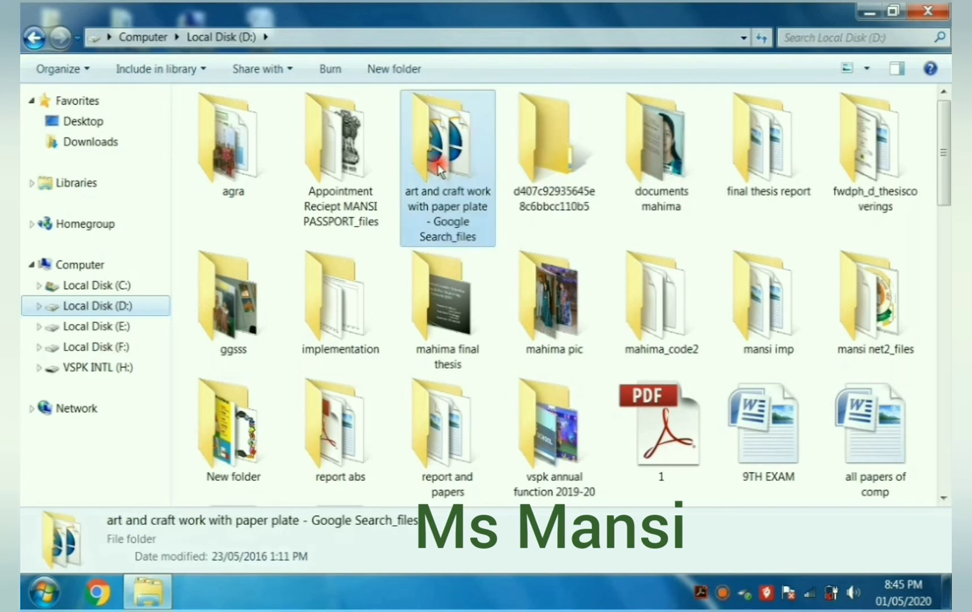
pyautogui.click(70, 70)
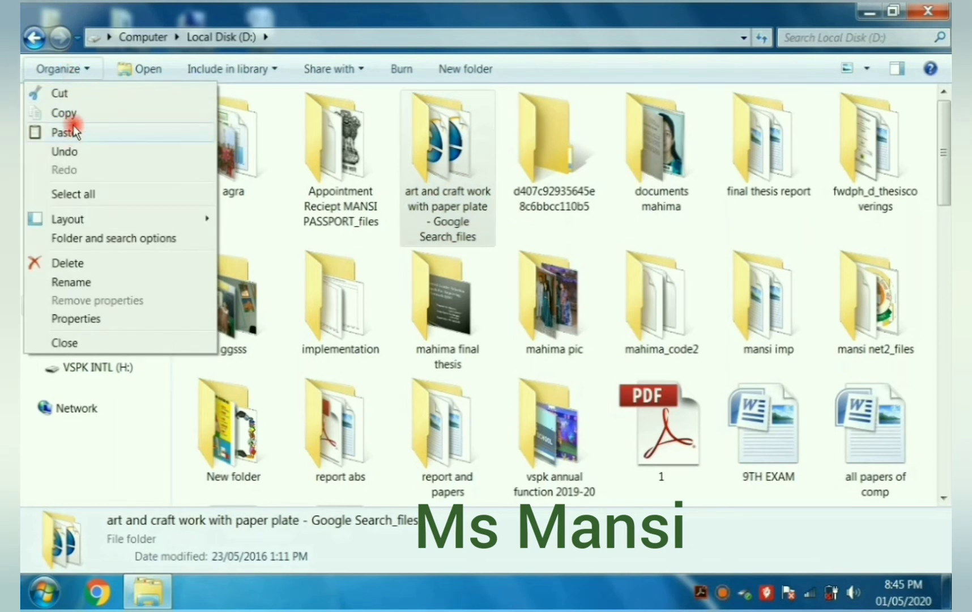
pyautogui.click(61, 92)
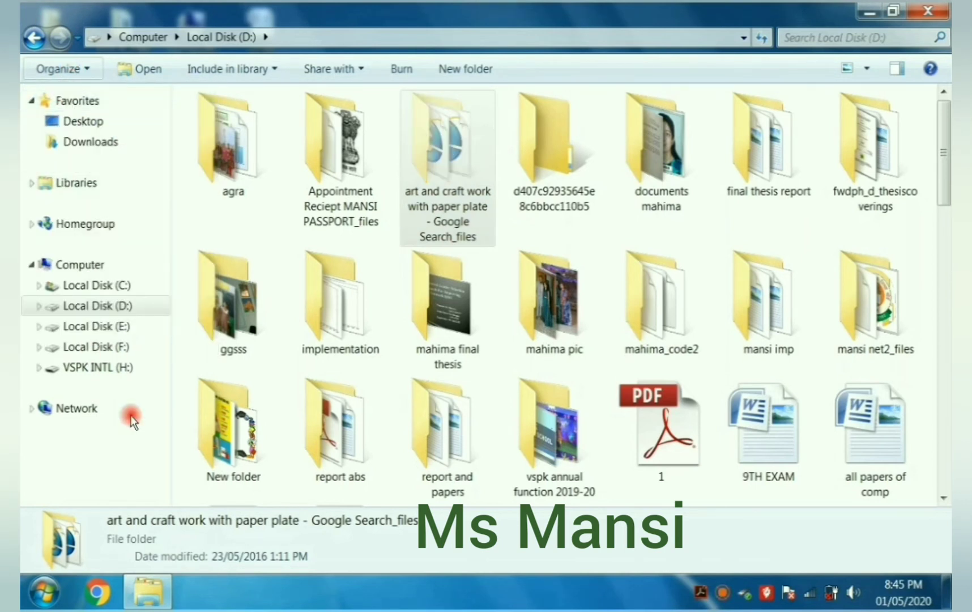
pyautogui.click(94, 345)
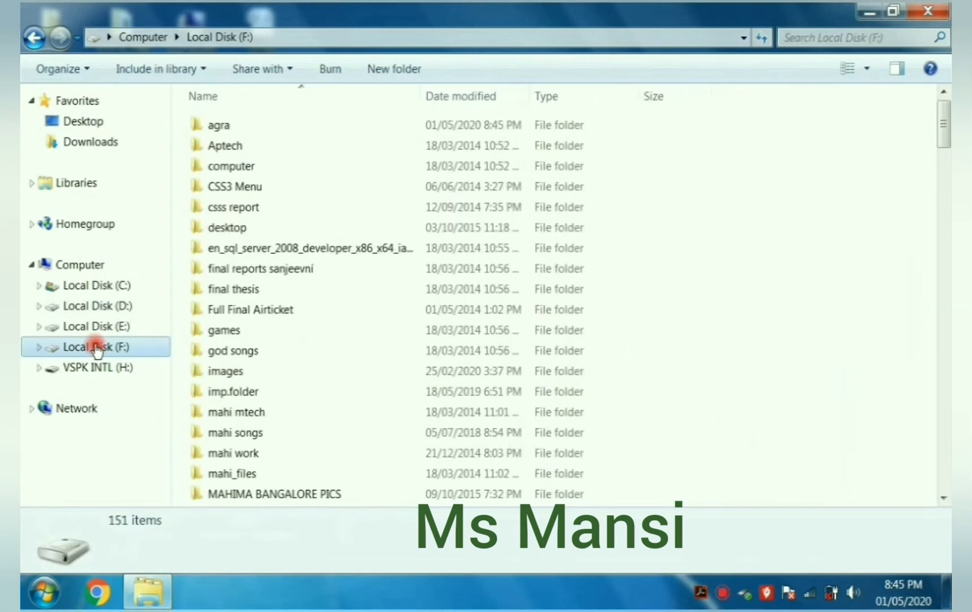
pyautogui.click(62, 69)
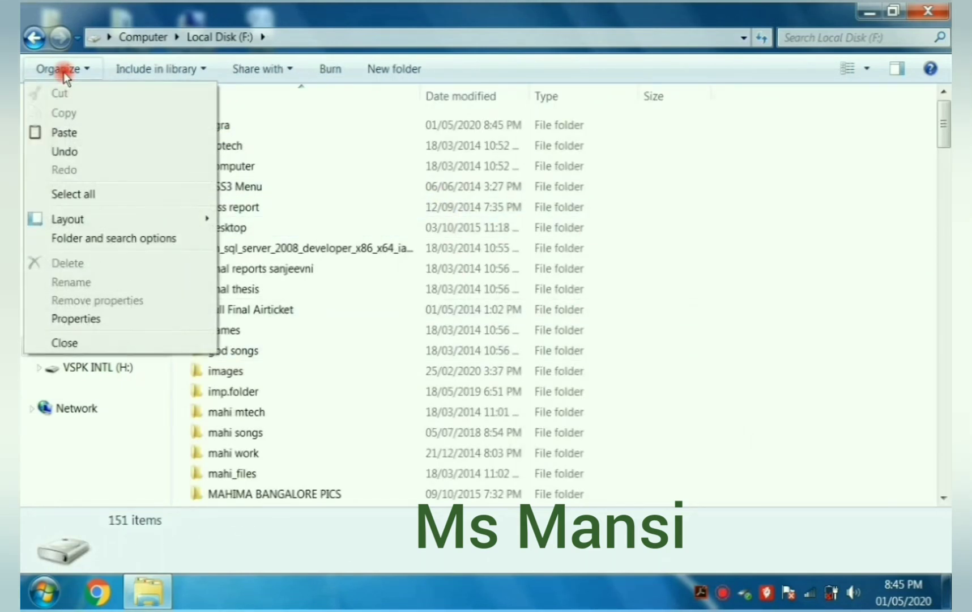
pyautogui.click(52, 132)
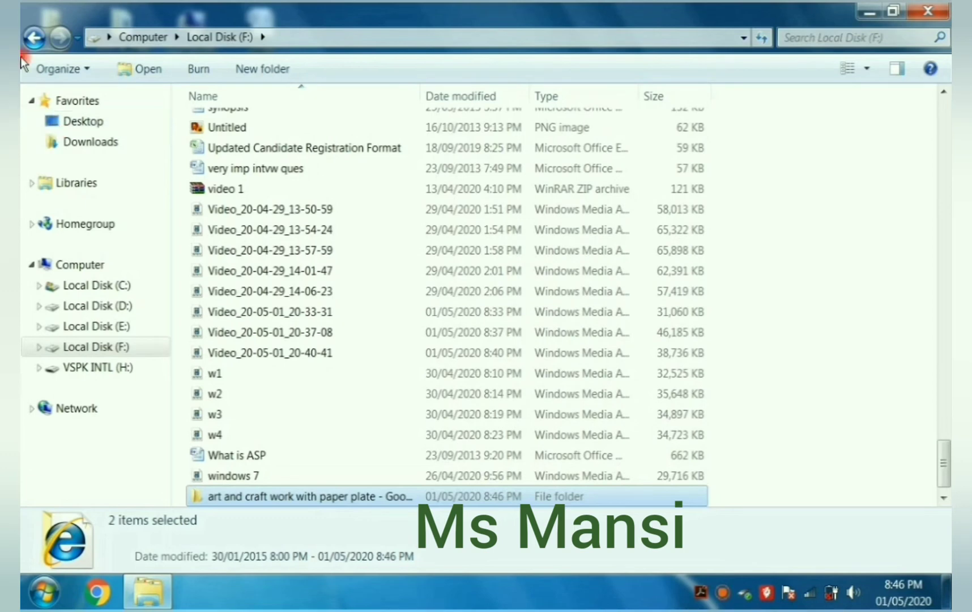
pyautogui.click(96, 306)
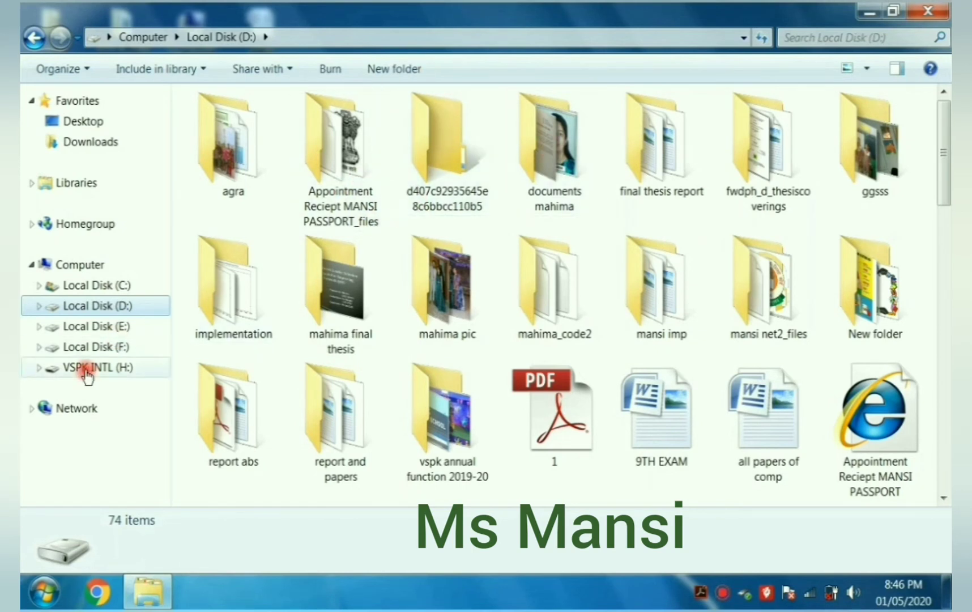
# Copy the agra folder from Local Disk (F:) and paste it onto the VSPK INTL (H:) drive.
pyautogui.click(77, 347)
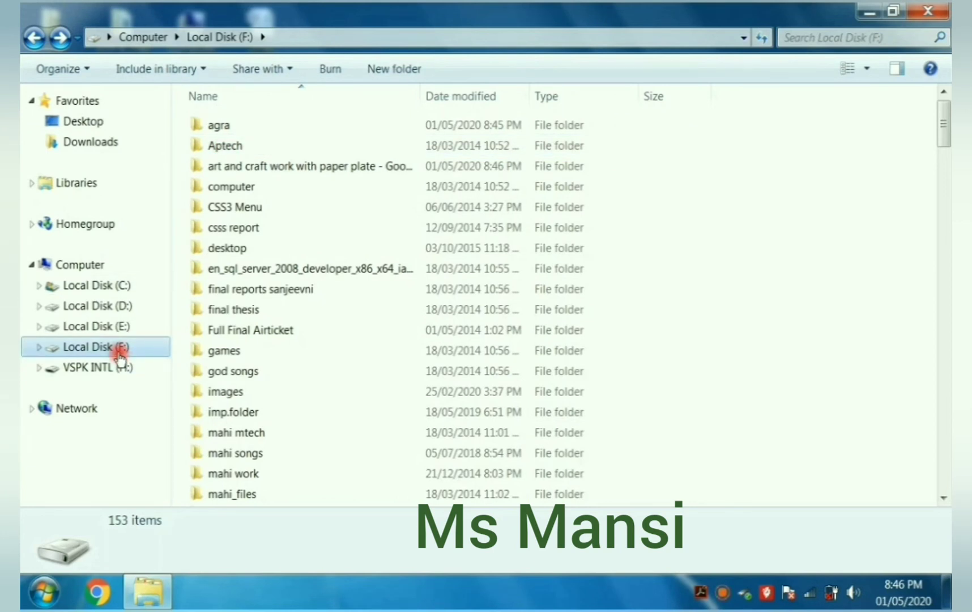
pyautogui.rightClick(260, 121)
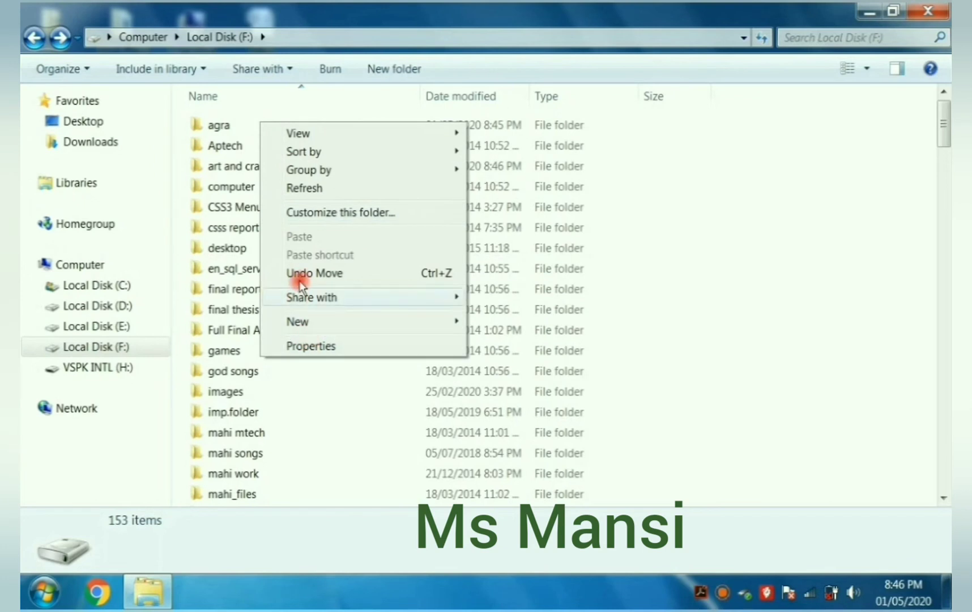
pyautogui.click(217, 127)
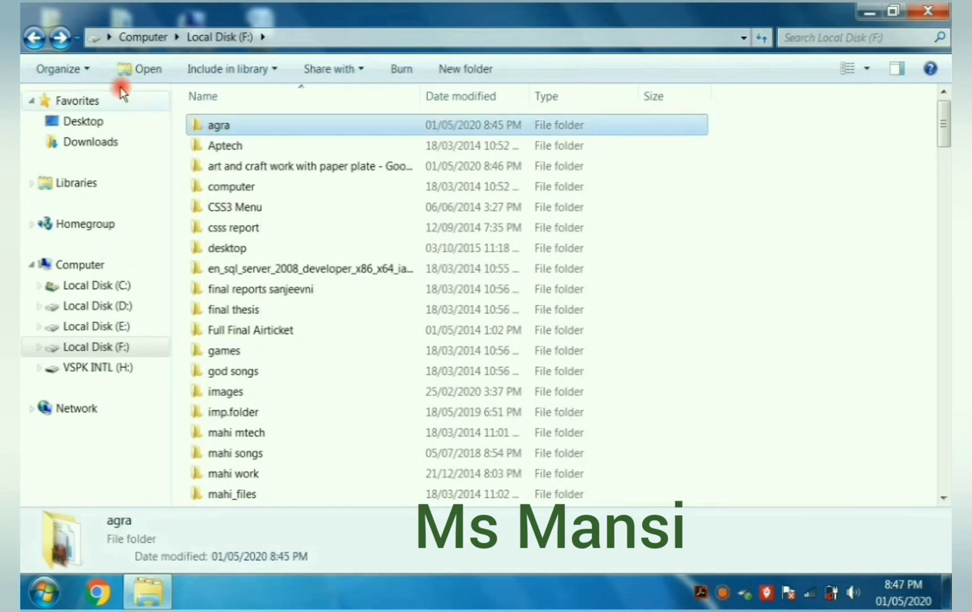
pyautogui.click(82, 70)
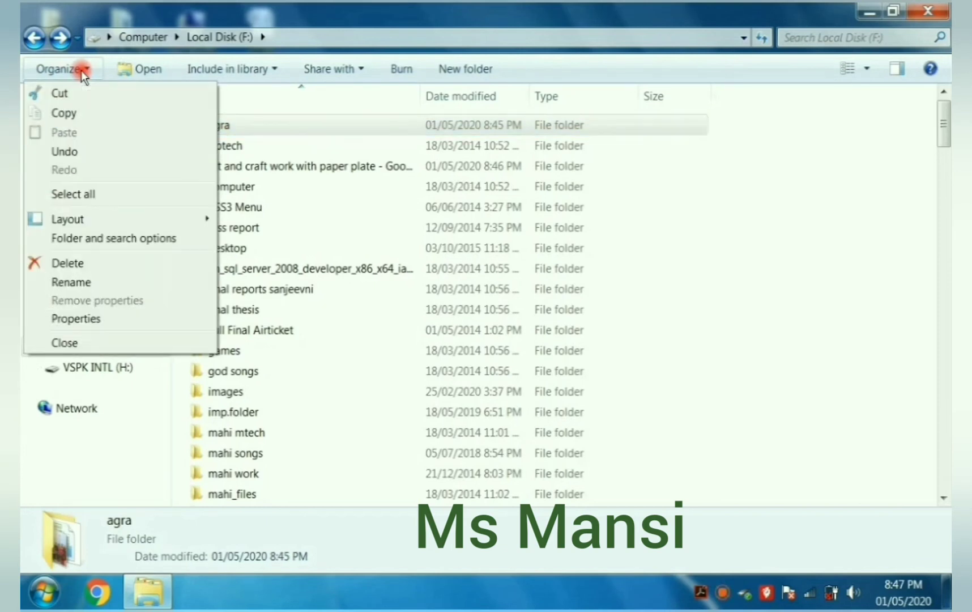
pyautogui.click(89, 112)
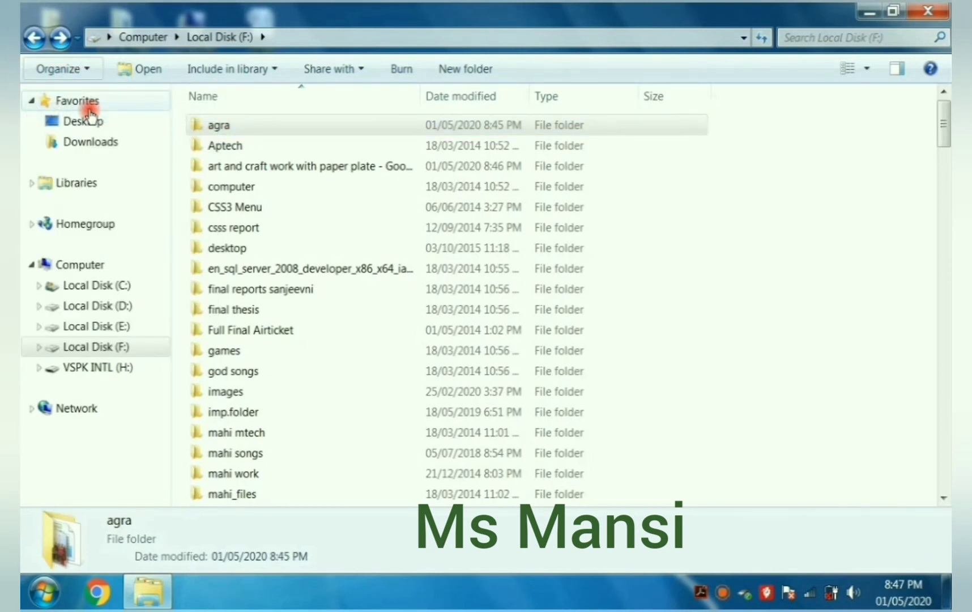
pyautogui.click(85, 369)
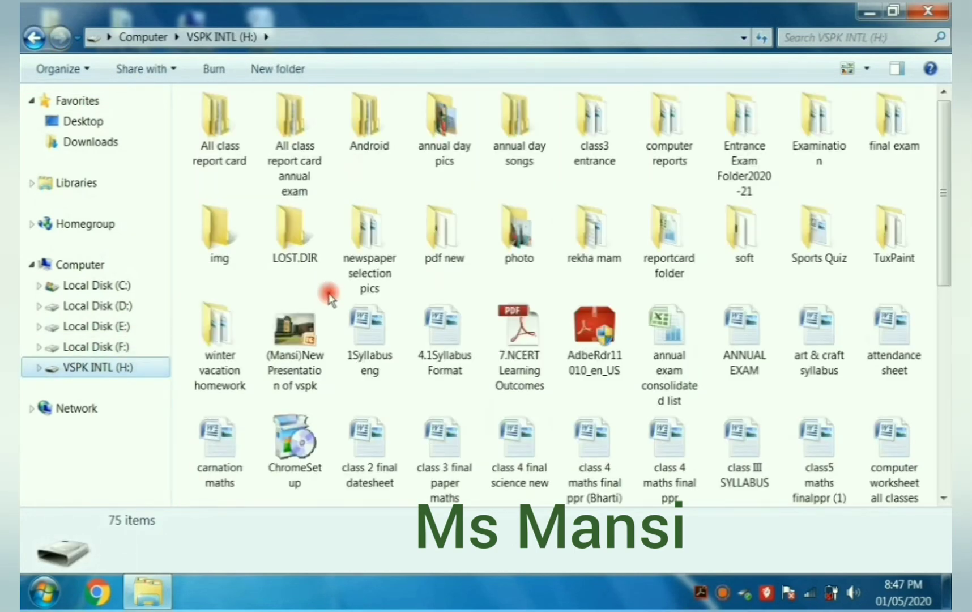
pyautogui.click(76, 69)
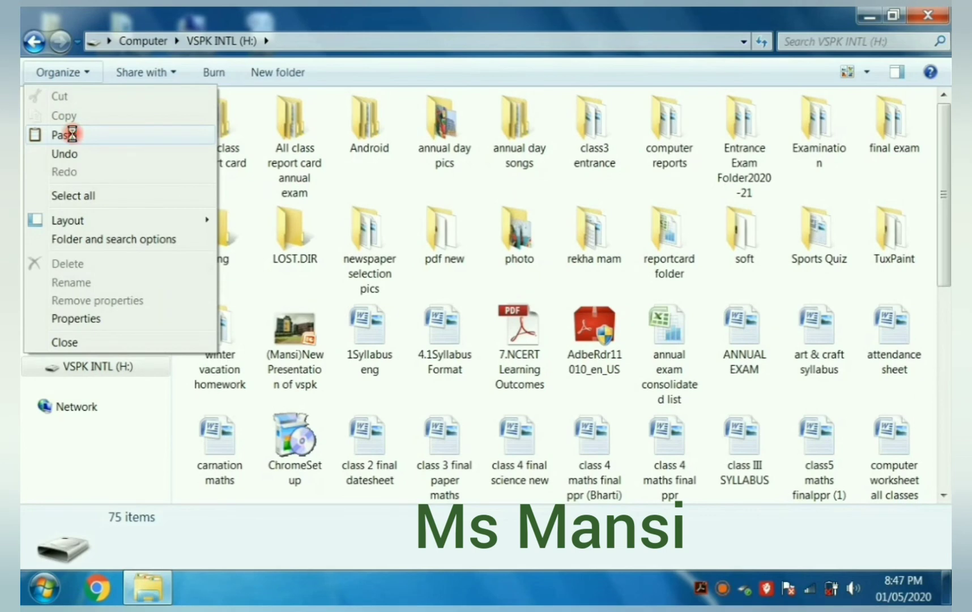
pyautogui.click(72, 133)
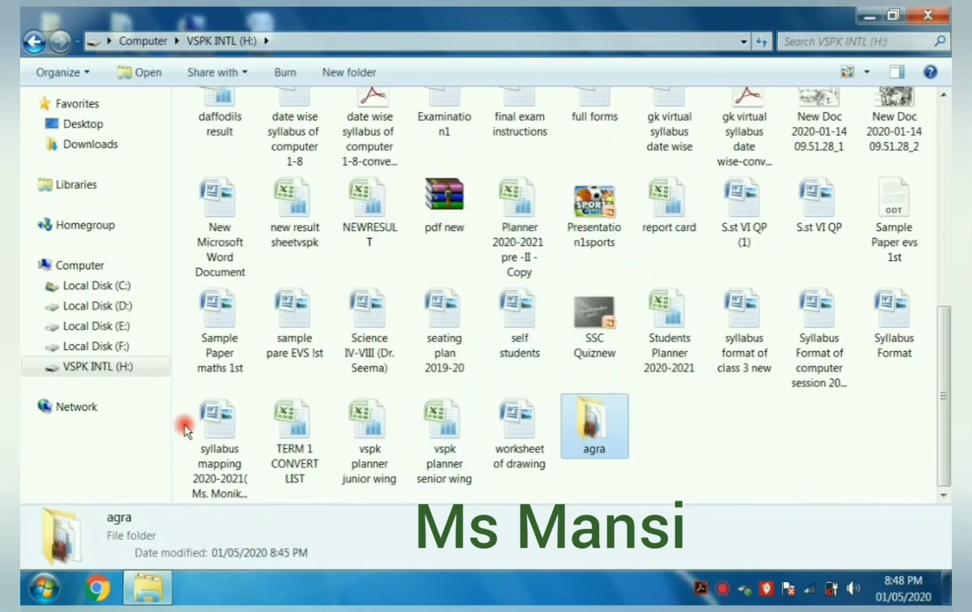
# Permanently delete the agra folder from the VSPK INTL (H:) drive and close the Explorer window.
pyautogui.click(109, 374)
pyautogui.click(51, 74)
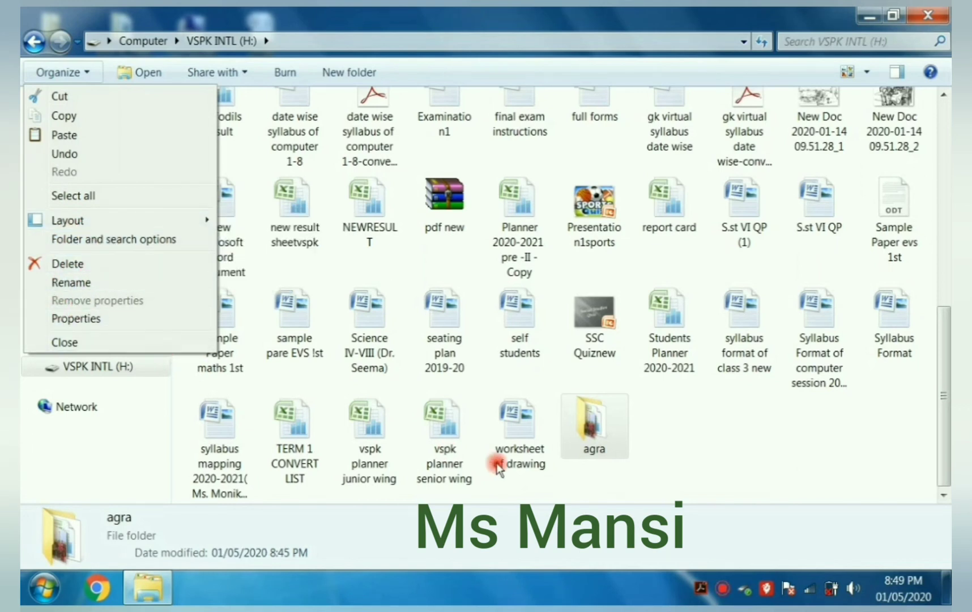
pyautogui.click(88, 265)
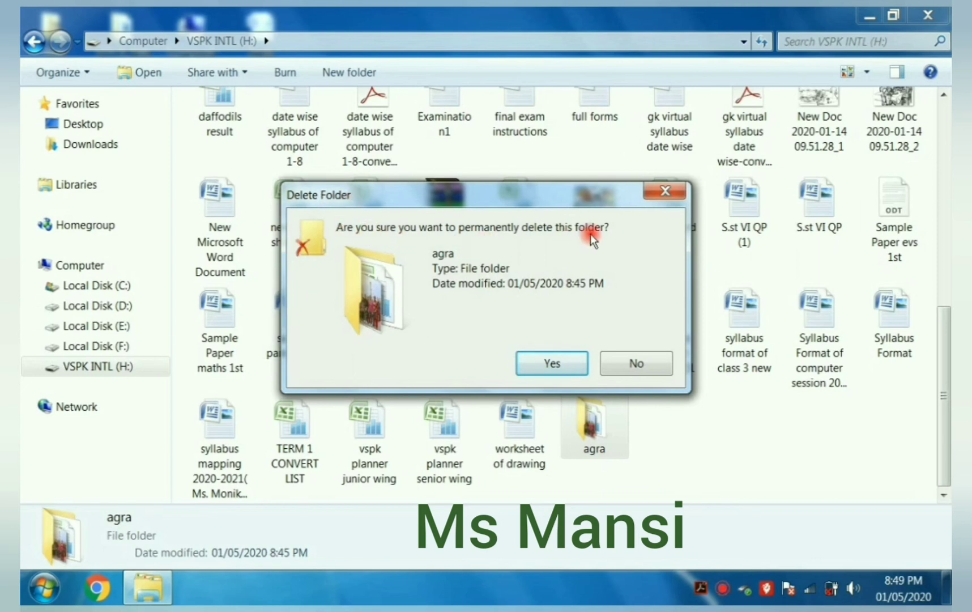
pyautogui.click(547, 360)
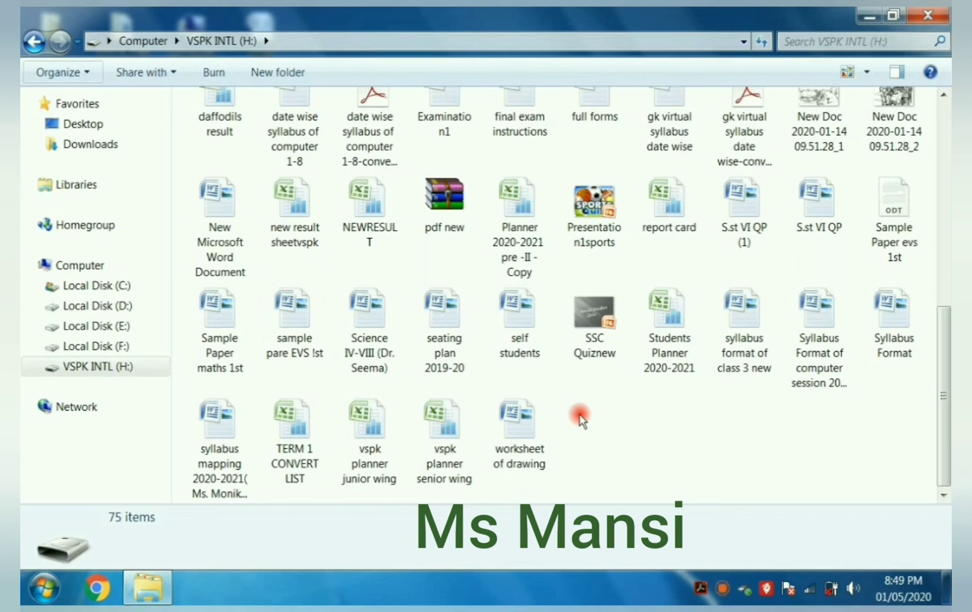
pyautogui.click(945, 15)
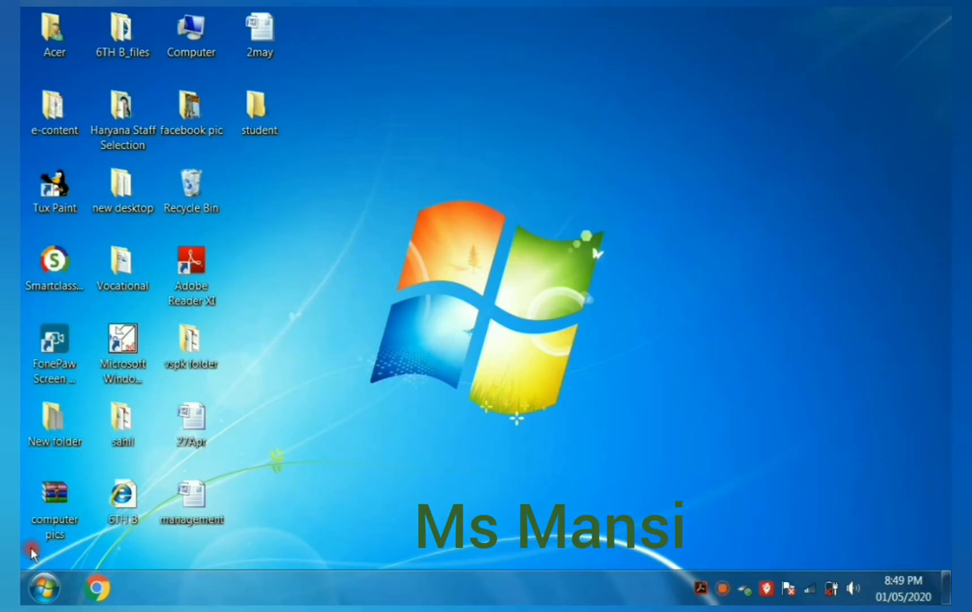
# Check the Recycle Bin, delete the agra folder from Local Disk (D:) to the Recycle Bin, and close the window.
pyautogui.doubleClick(189, 184)
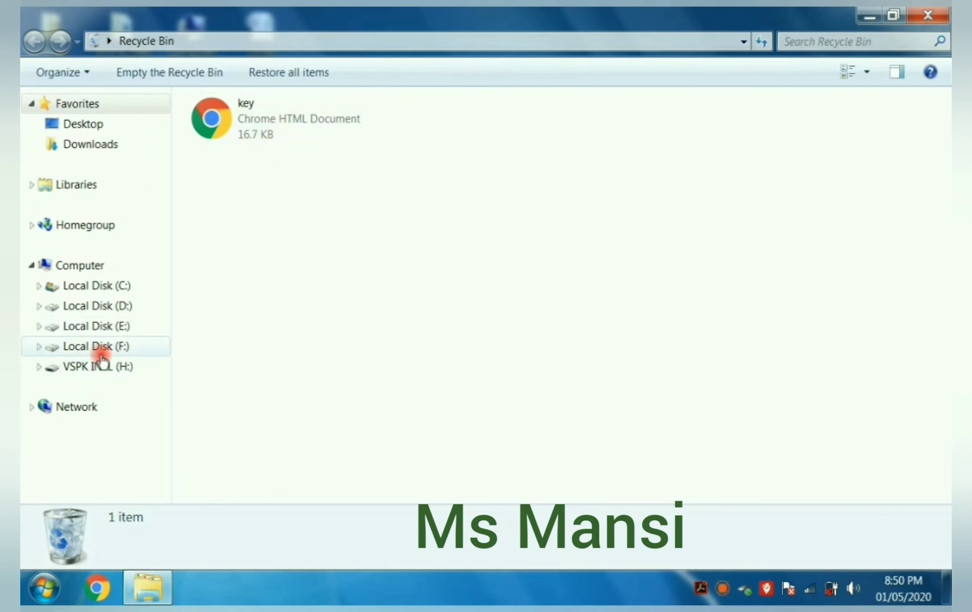
pyautogui.click(94, 306)
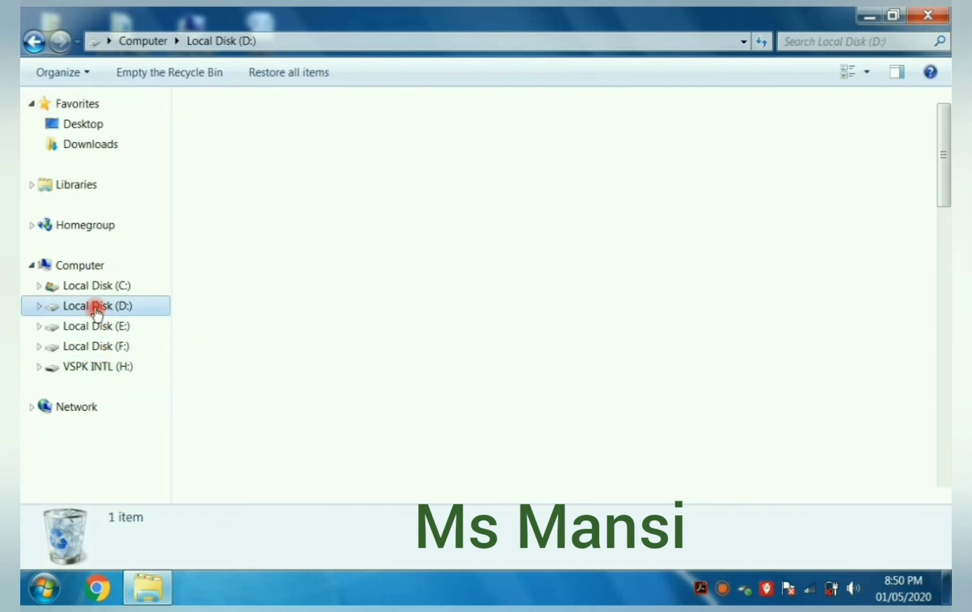
pyautogui.rightClick(241, 160)
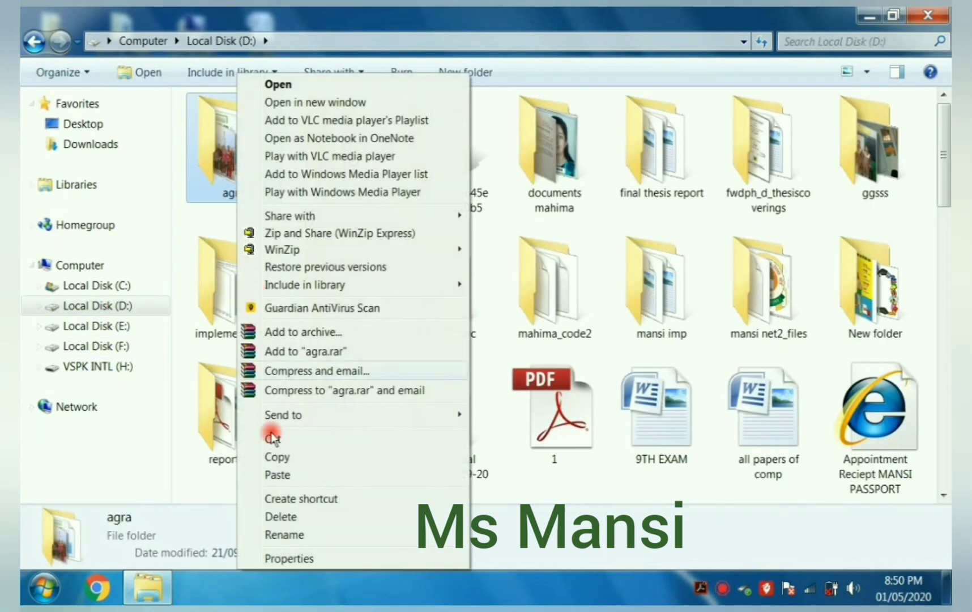
pyautogui.click(282, 516)
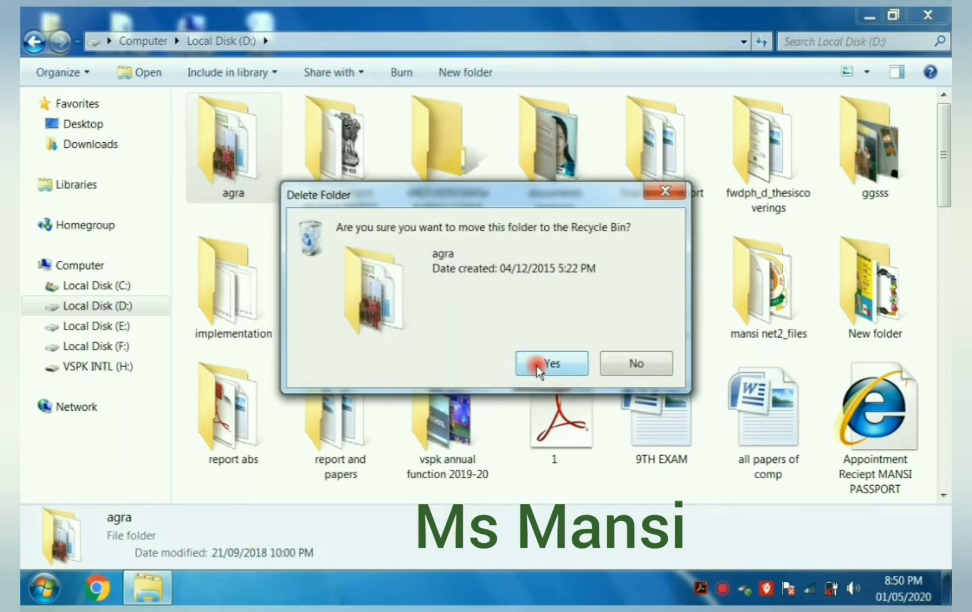
pyautogui.click(548, 363)
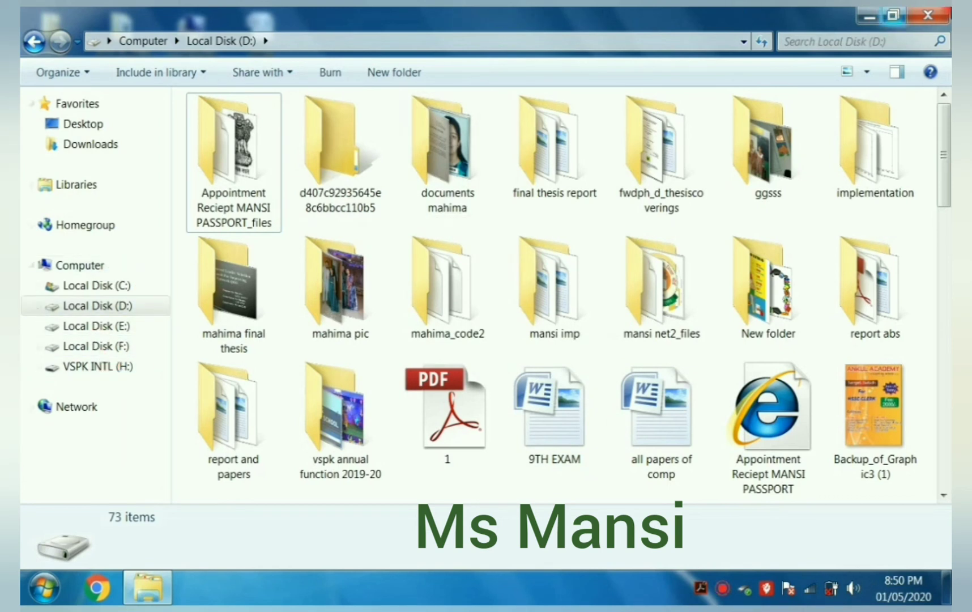
pyautogui.click(927, 15)
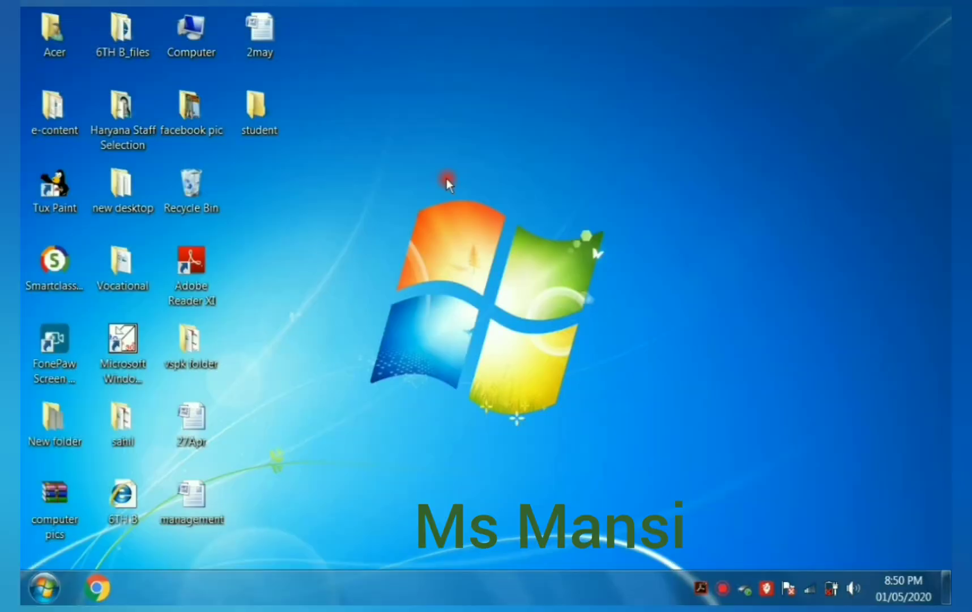
# Restore the agra folder from the Recycle Bin and check for it on Local Disk (D:).
pyautogui.doubleClick(190, 190)
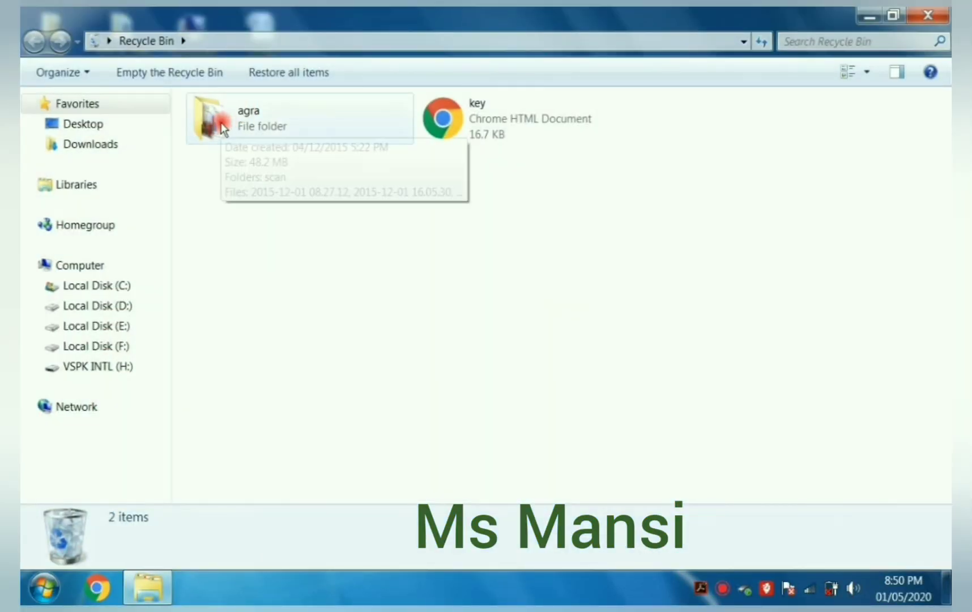
pyautogui.rightClick(221, 123)
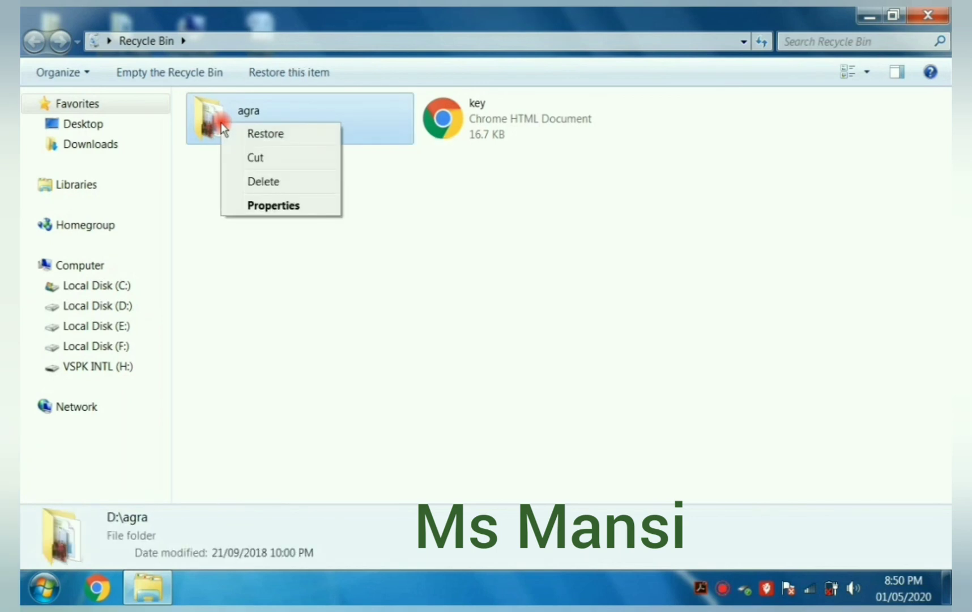
pyautogui.click(270, 142)
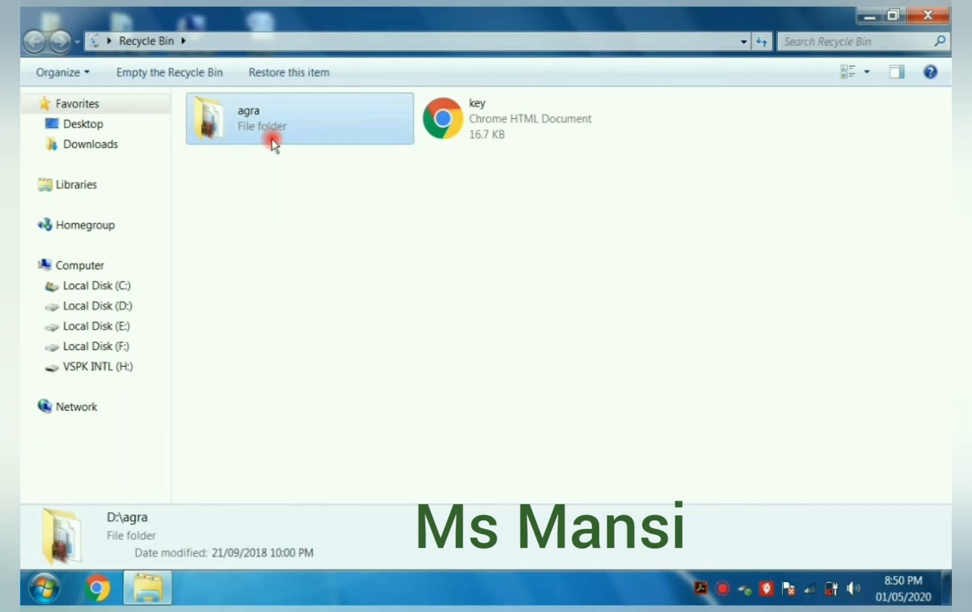
pyautogui.click(121, 306)
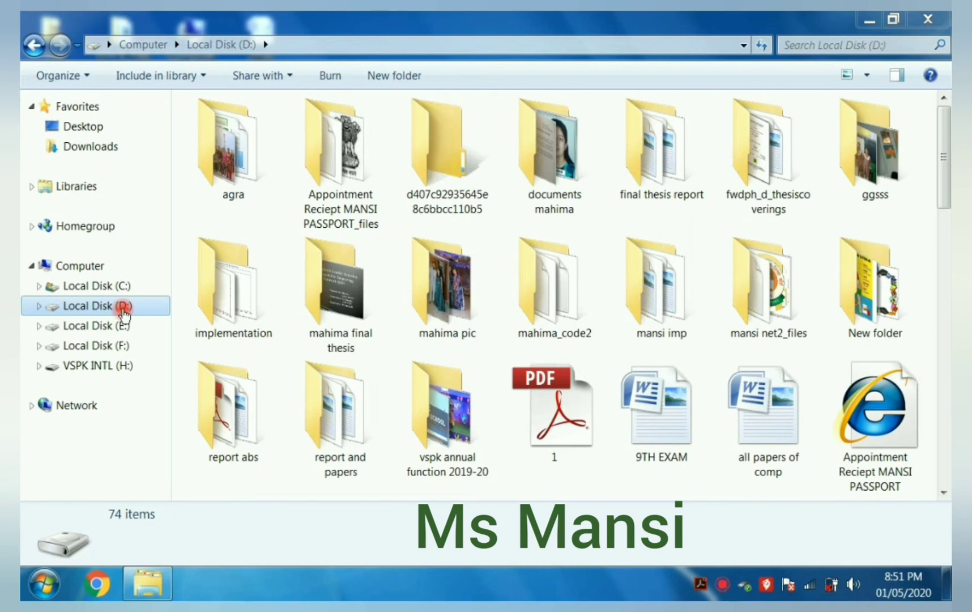
# Delete the restored agra folder from Local Disk (D:) to the Recycle Bin and close the Explorer window.
pyautogui.click(225, 185)
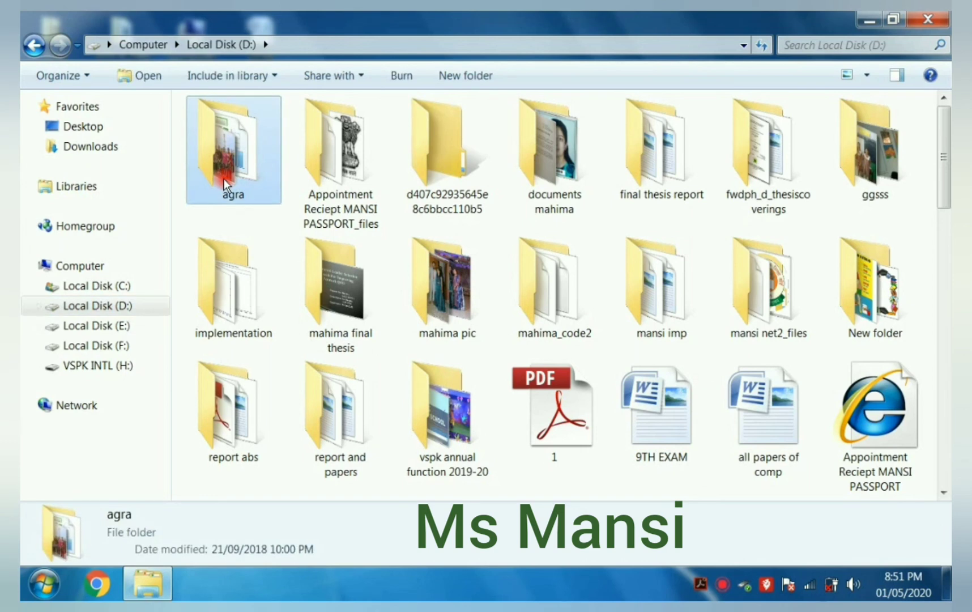
pyautogui.click(65, 76)
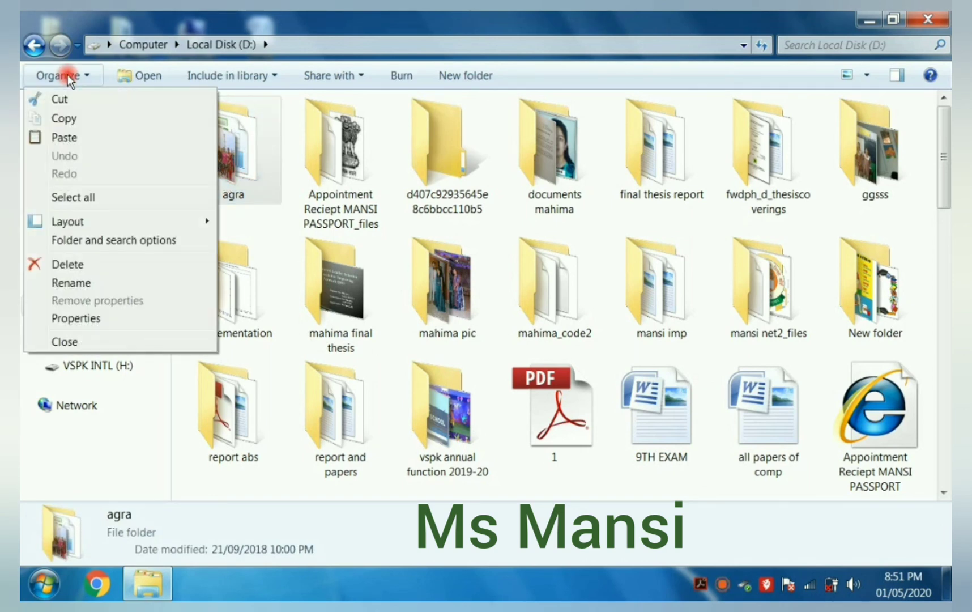
pyautogui.click(93, 266)
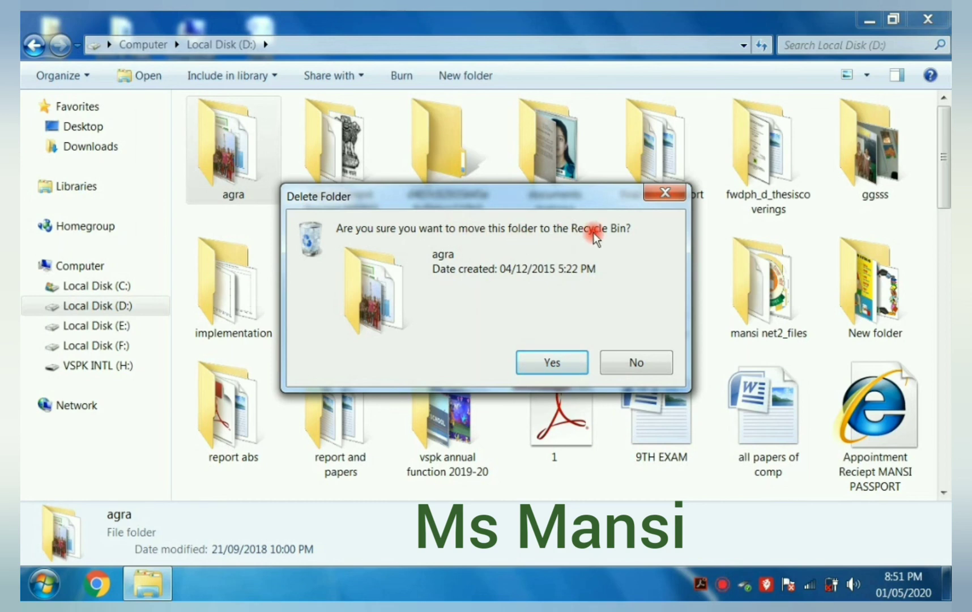
pyautogui.click(547, 369)
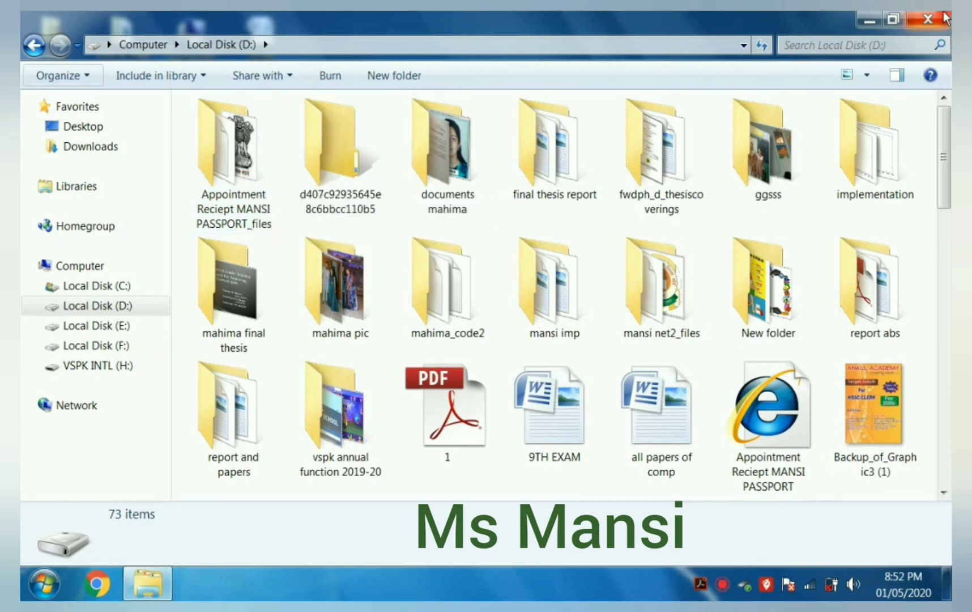
pyautogui.click(927, 20)
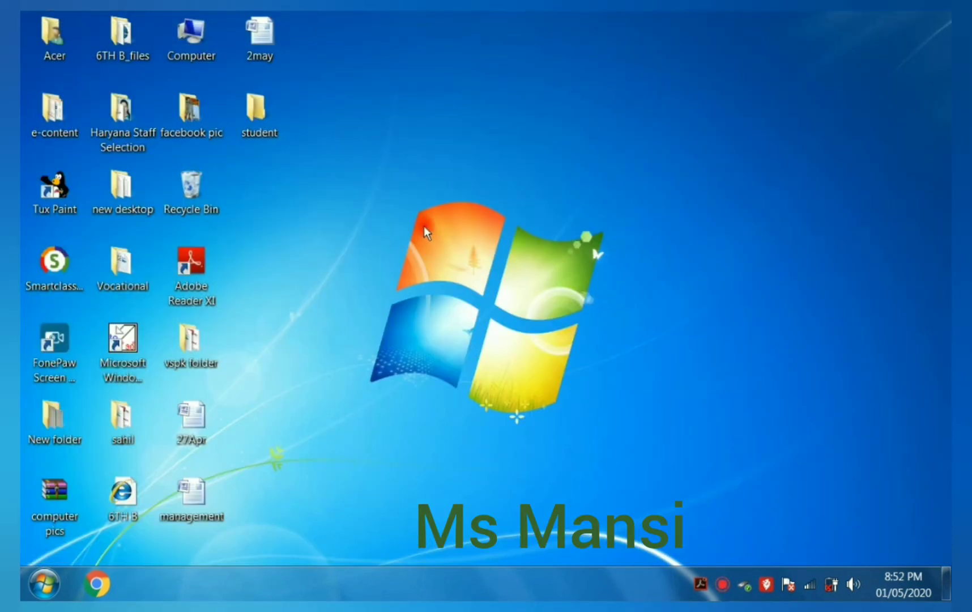
# Restore the agra folder from the Recycle Bin, check for it on Local Disk (D:), and close the window.
pyautogui.doubleClick(195, 190)
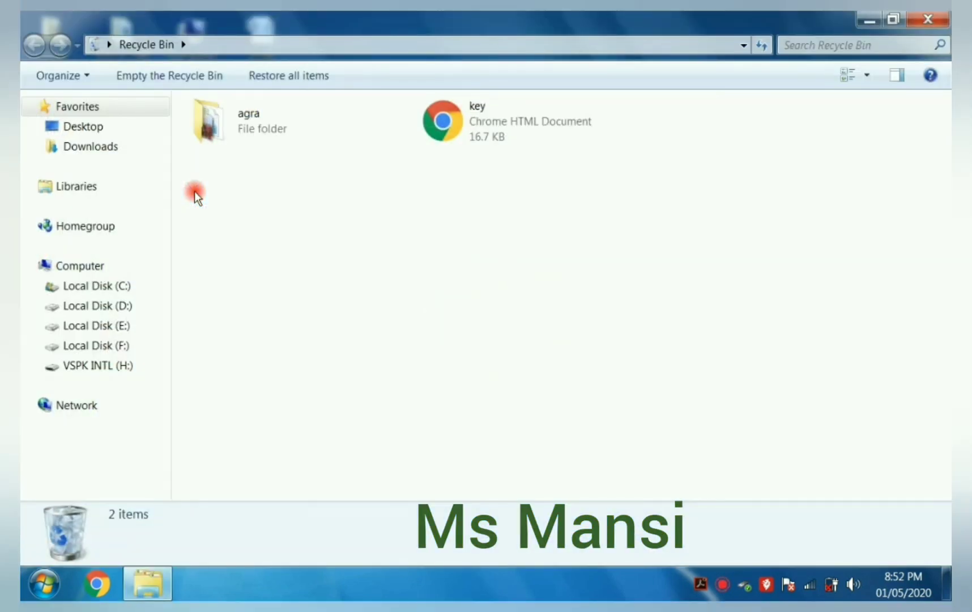
pyautogui.click(250, 131)
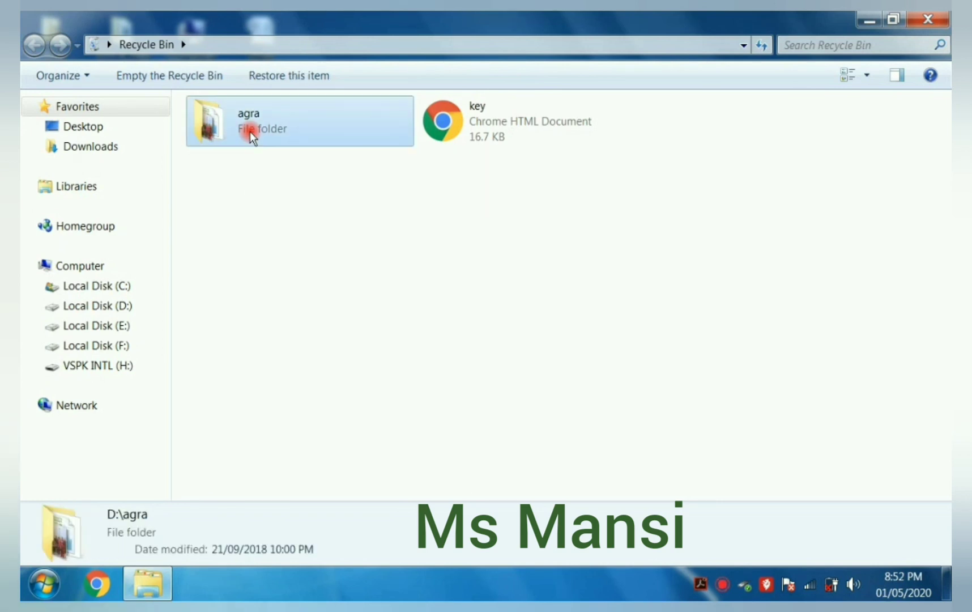
pyautogui.click(59, 74)
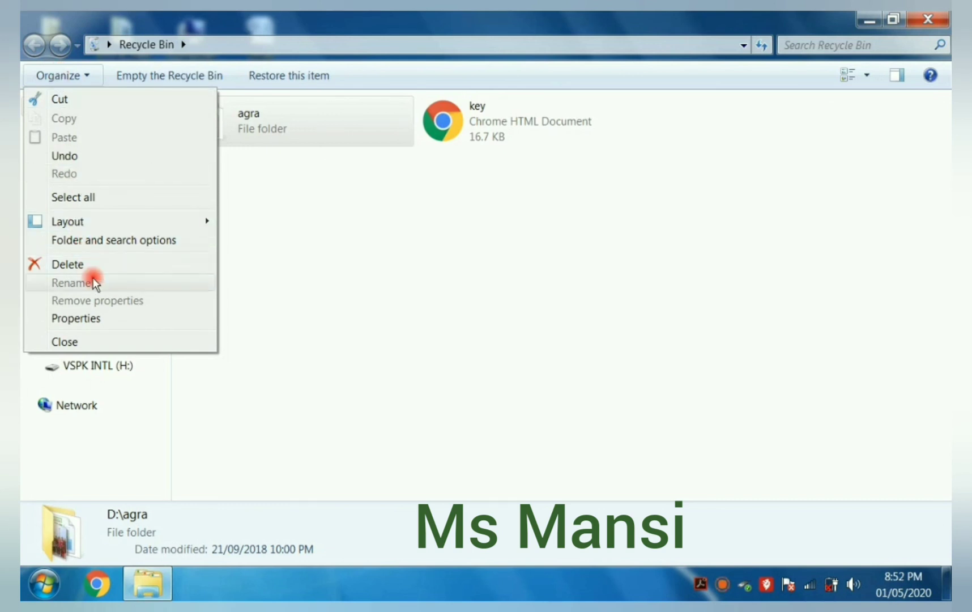
pyautogui.click(260, 265)
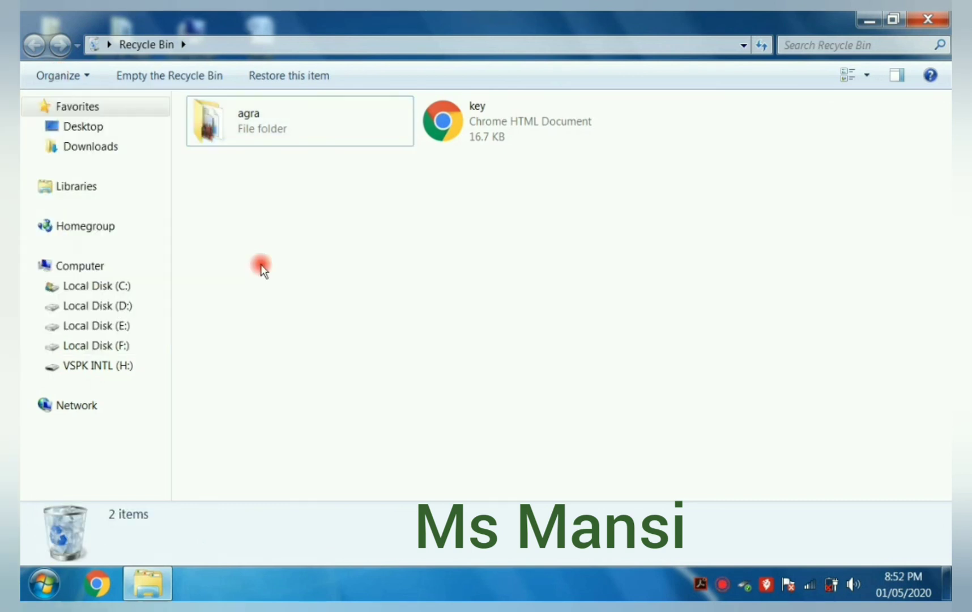
pyautogui.rightClick(219, 128)
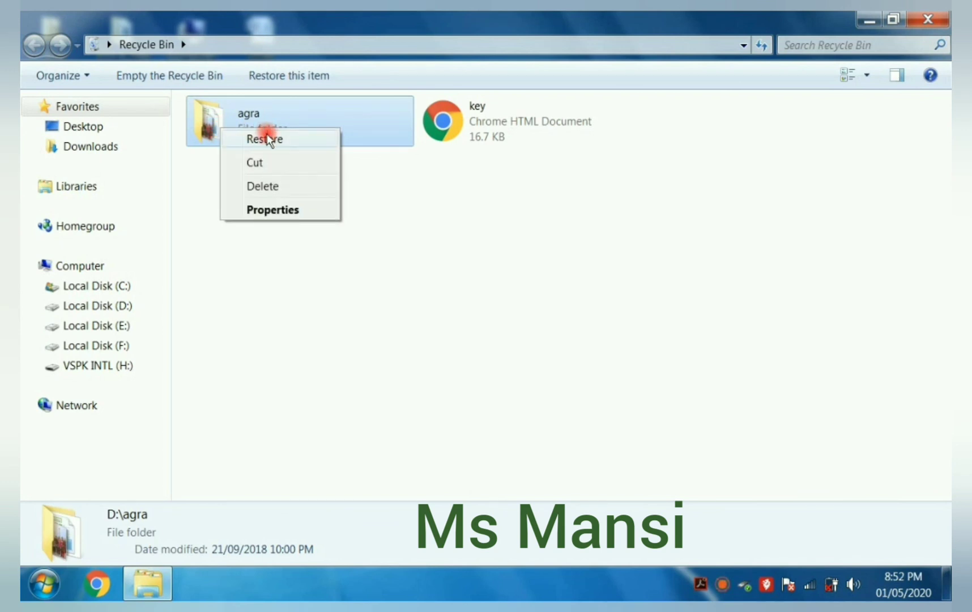
pyautogui.click(267, 136)
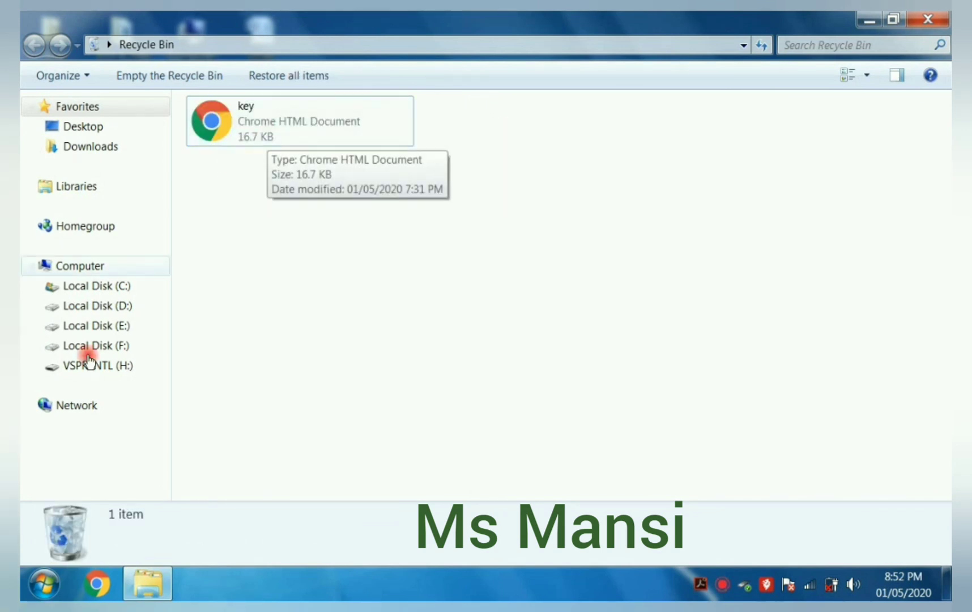
pyautogui.click(85, 307)
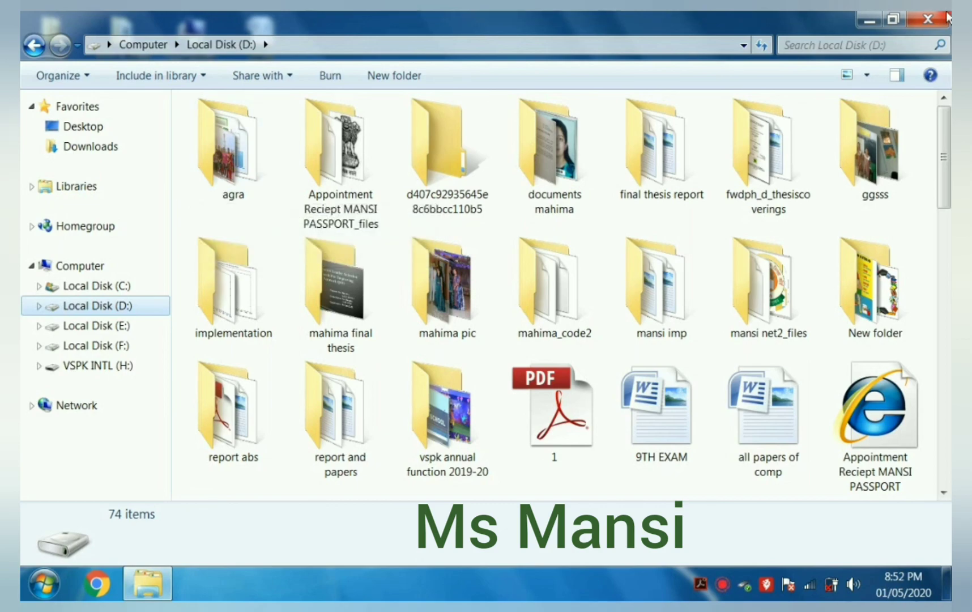
pyautogui.click(934, 19)
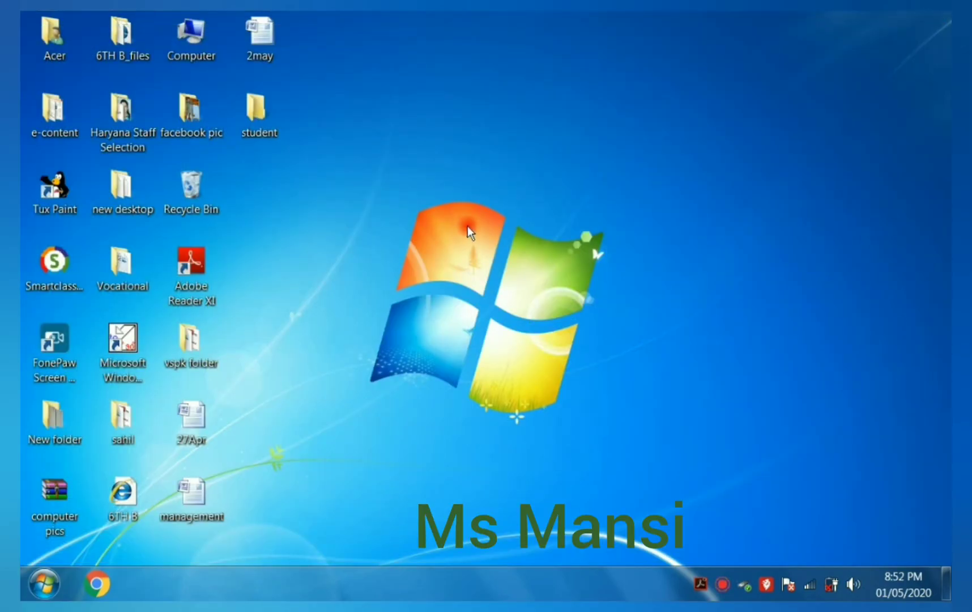
# Look through the programs listed under Accessories, including Windows Explorer, and close the listing.
pyautogui.click(45, 584)
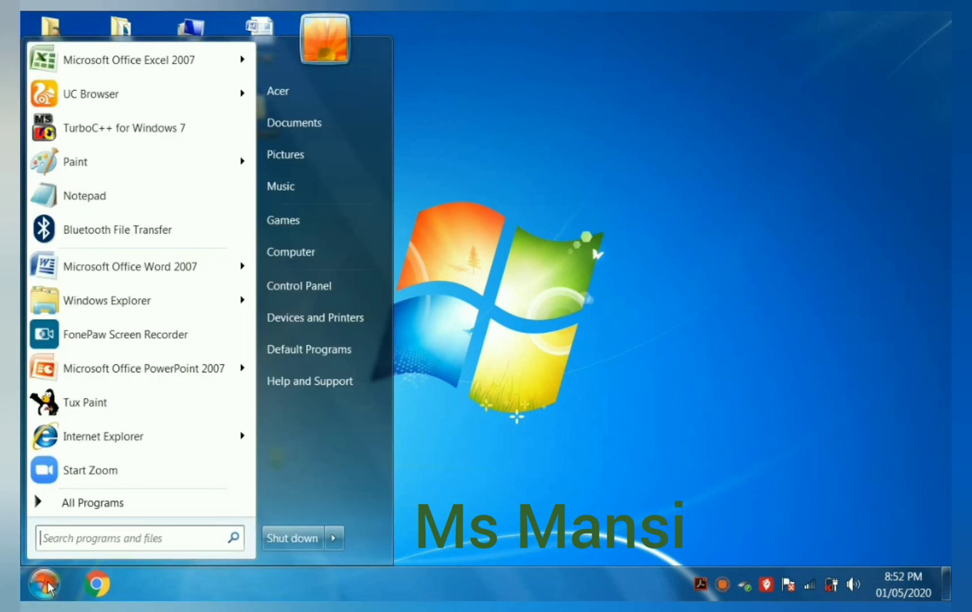
pyautogui.click(110, 499)
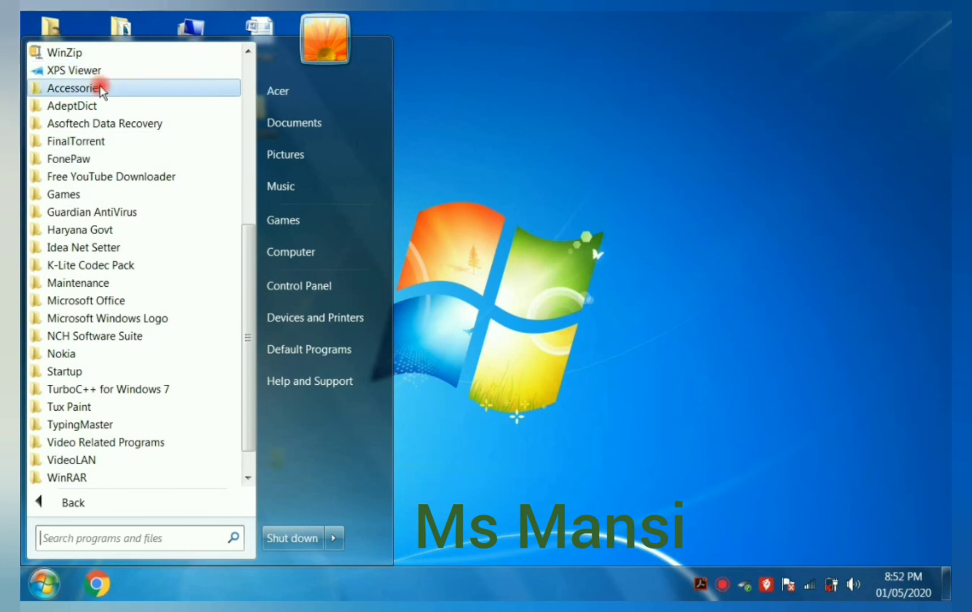
pyautogui.click(72, 89)
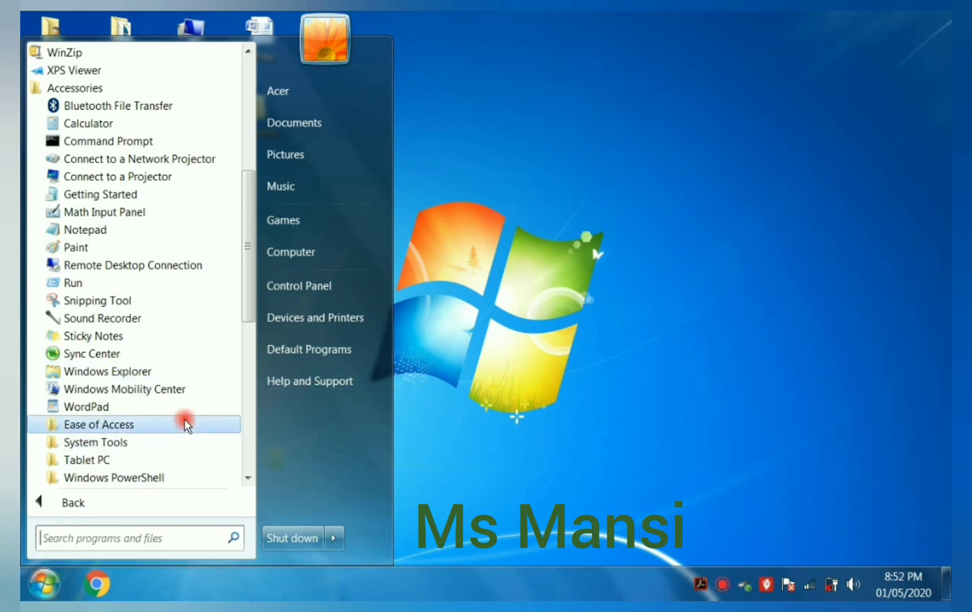
pyautogui.click(40, 583)
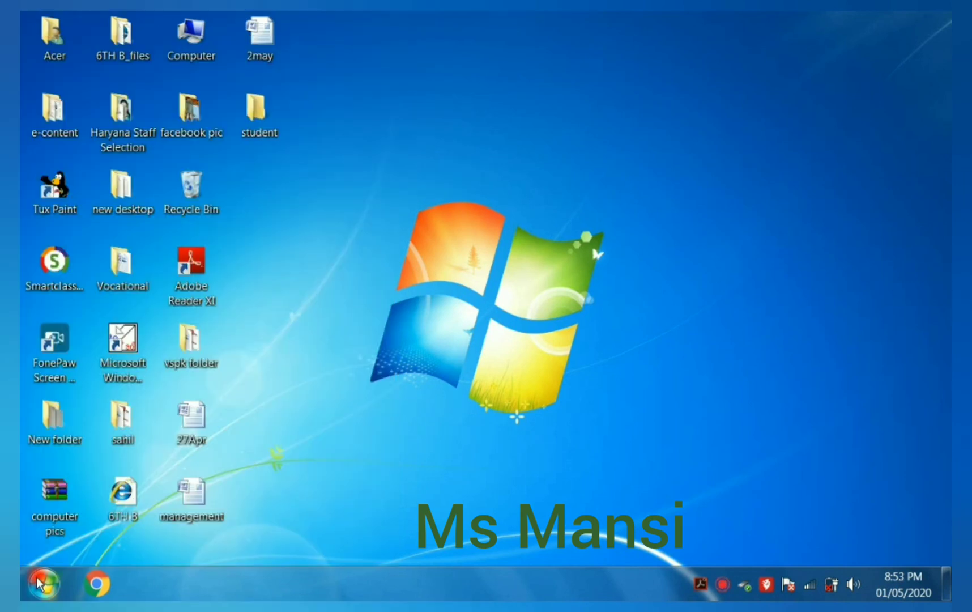
# Open the Computer window and select the drives in the Devices with Removable Storage group.
pyautogui.click(40, 582)
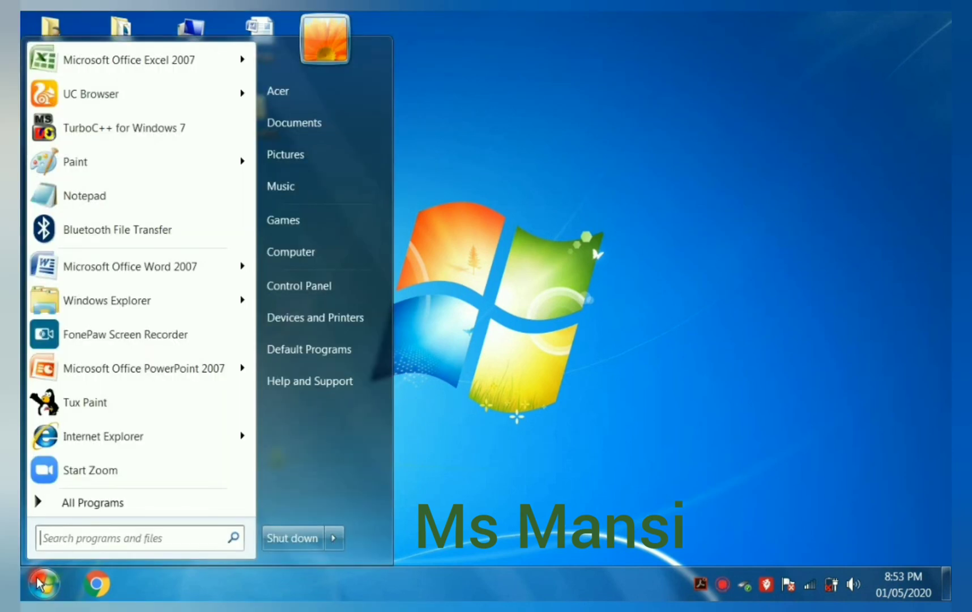
pyautogui.click(316, 260)
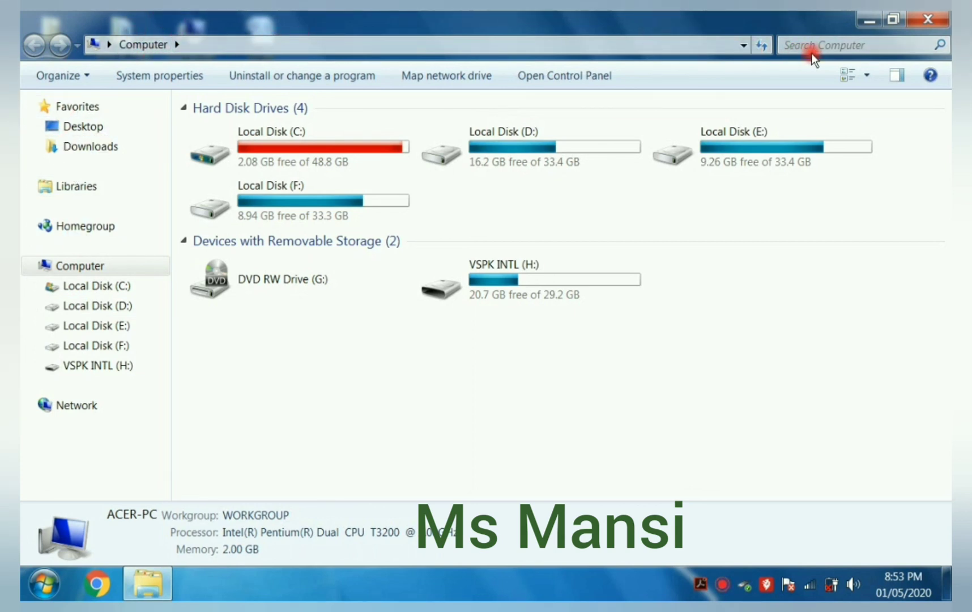
pyautogui.click(863, 77)
pyautogui.click(689, 249)
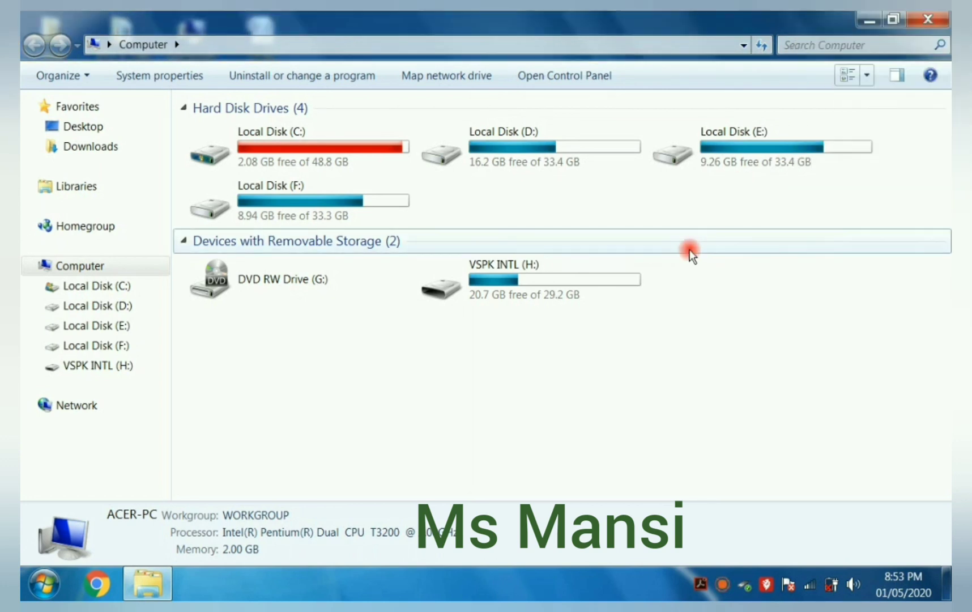
pyautogui.click(689, 249)
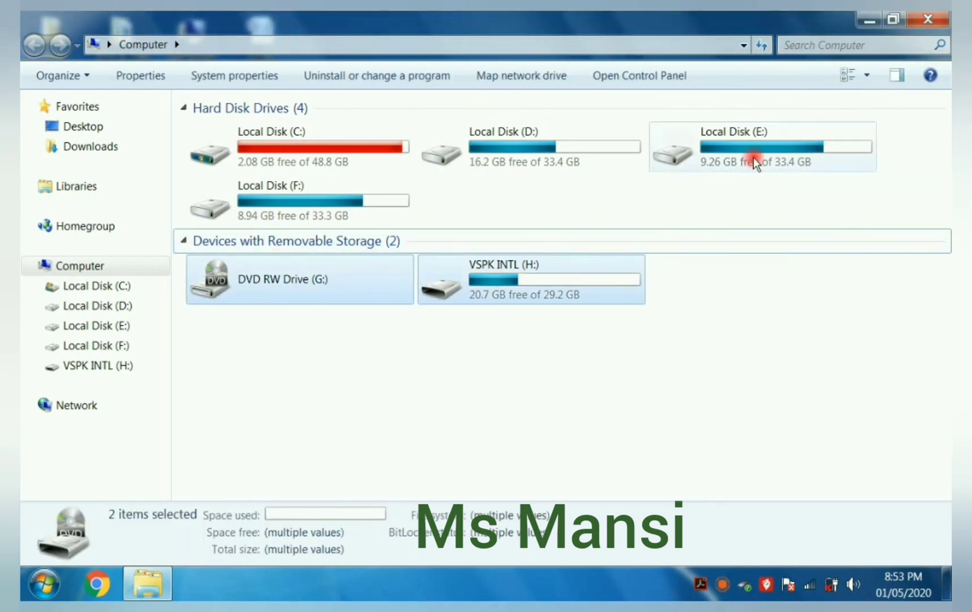